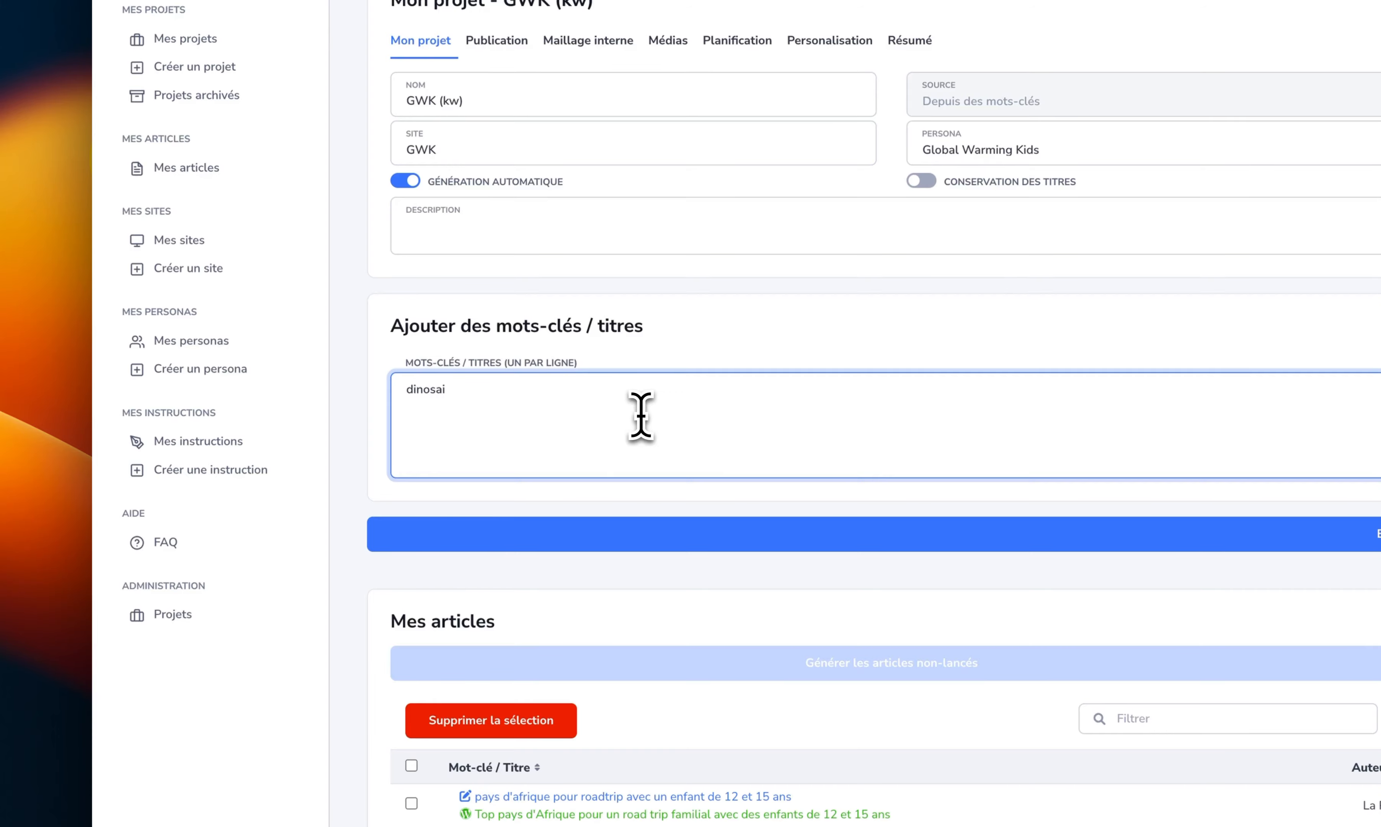
- Complete the keyword entry as "dinosaure" and switch the SERP analysis option on and back off
text(ure)
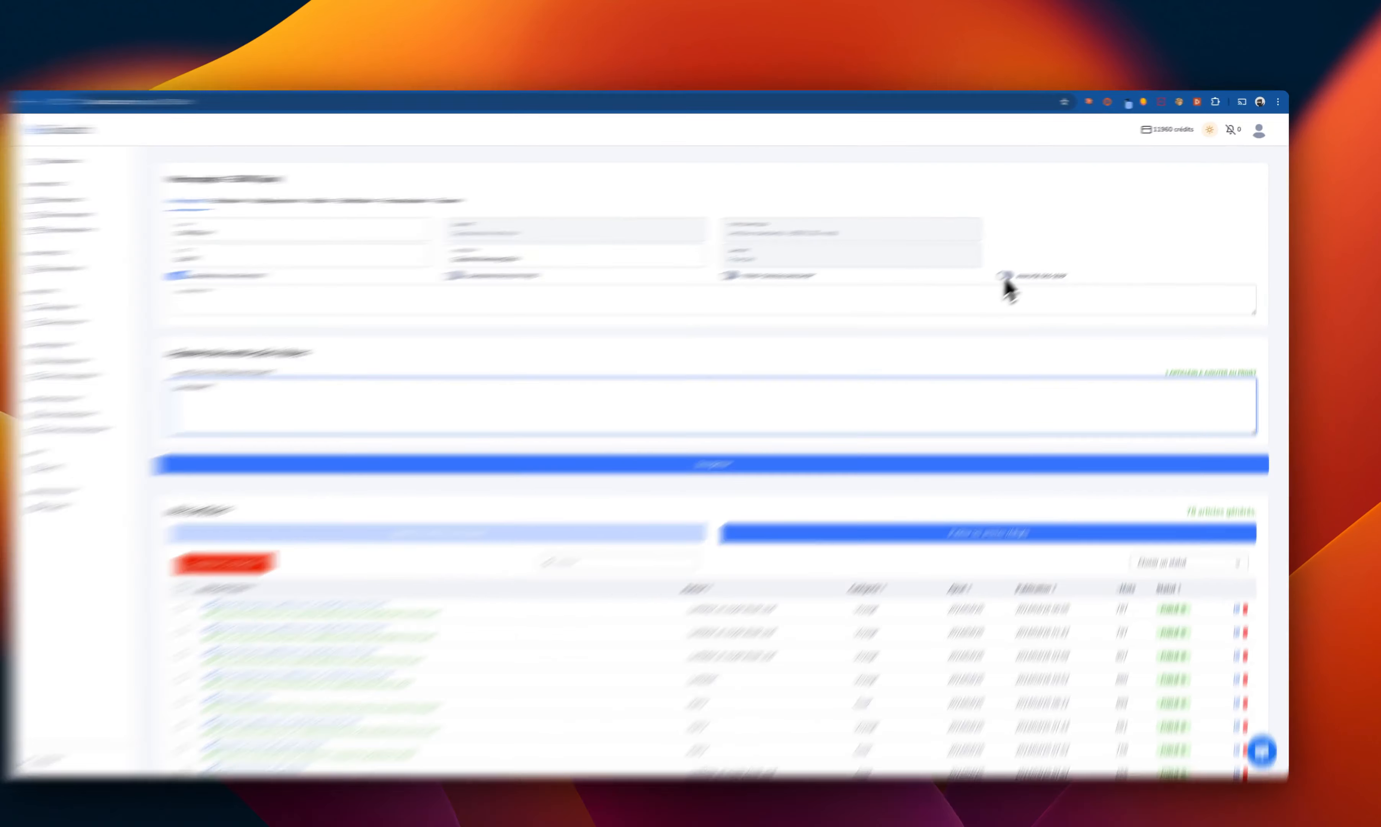
click(1023, 265)
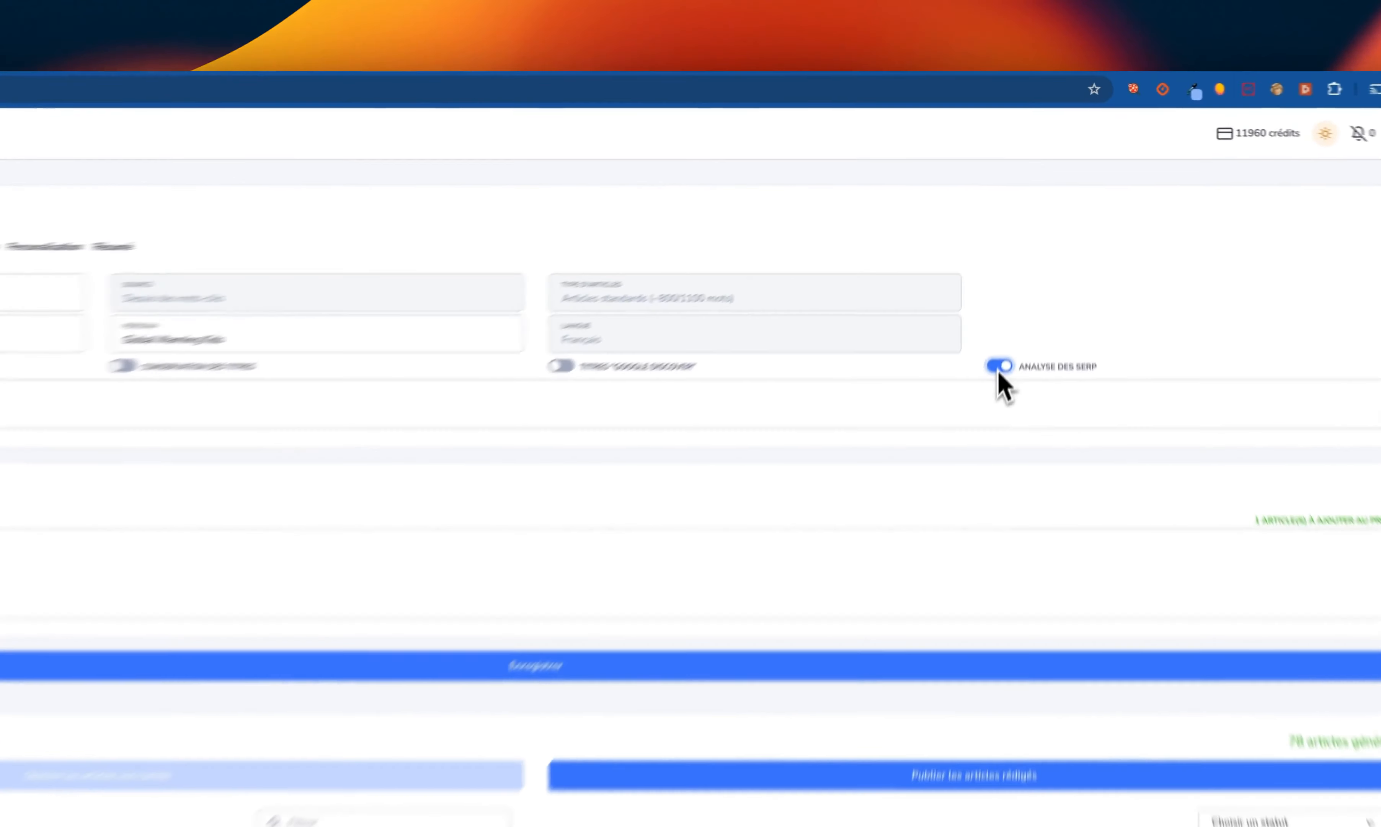
click(1022, 267)
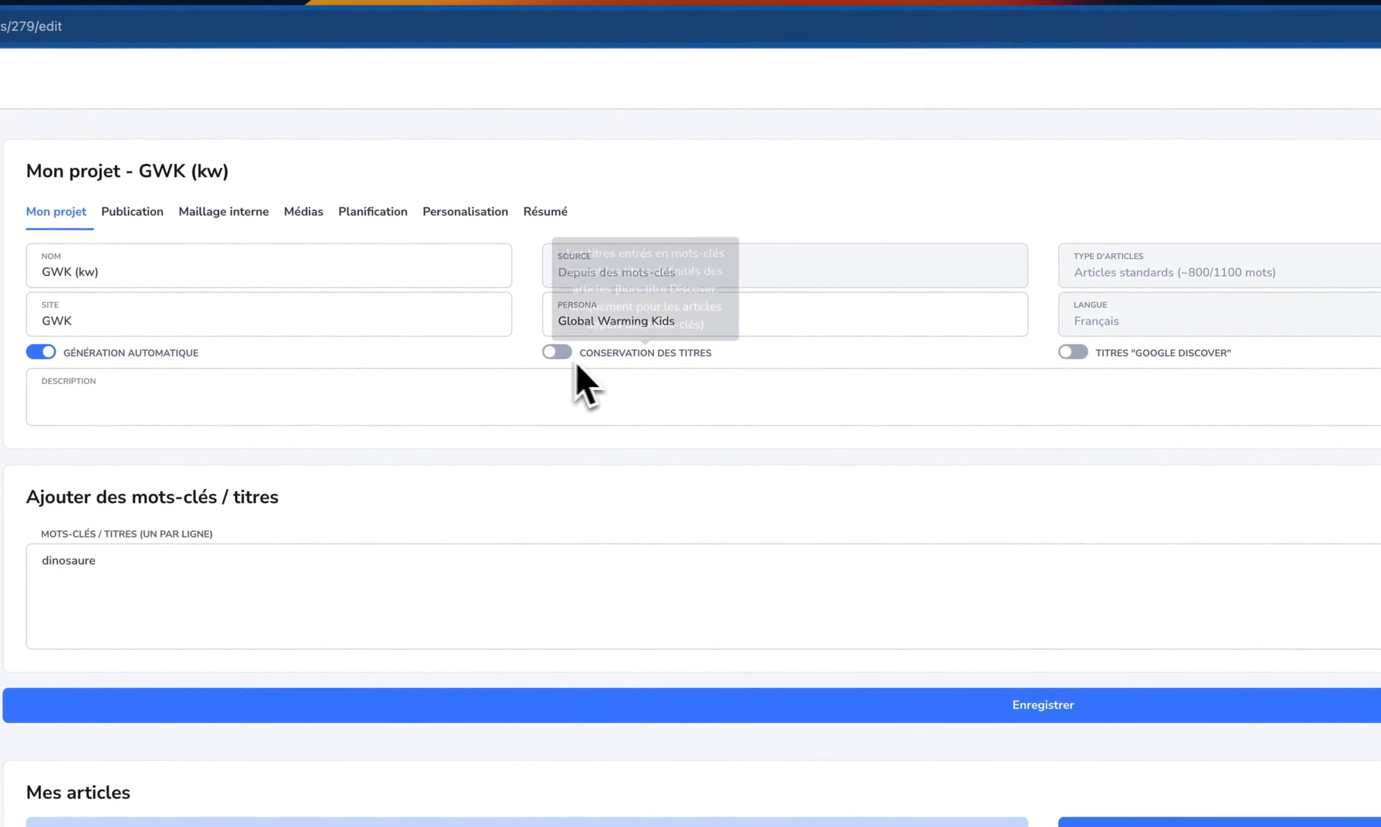
- Enable title conservation and expand the keyword entry into the full title "La disparition des dinosaures"
click(565, 360)
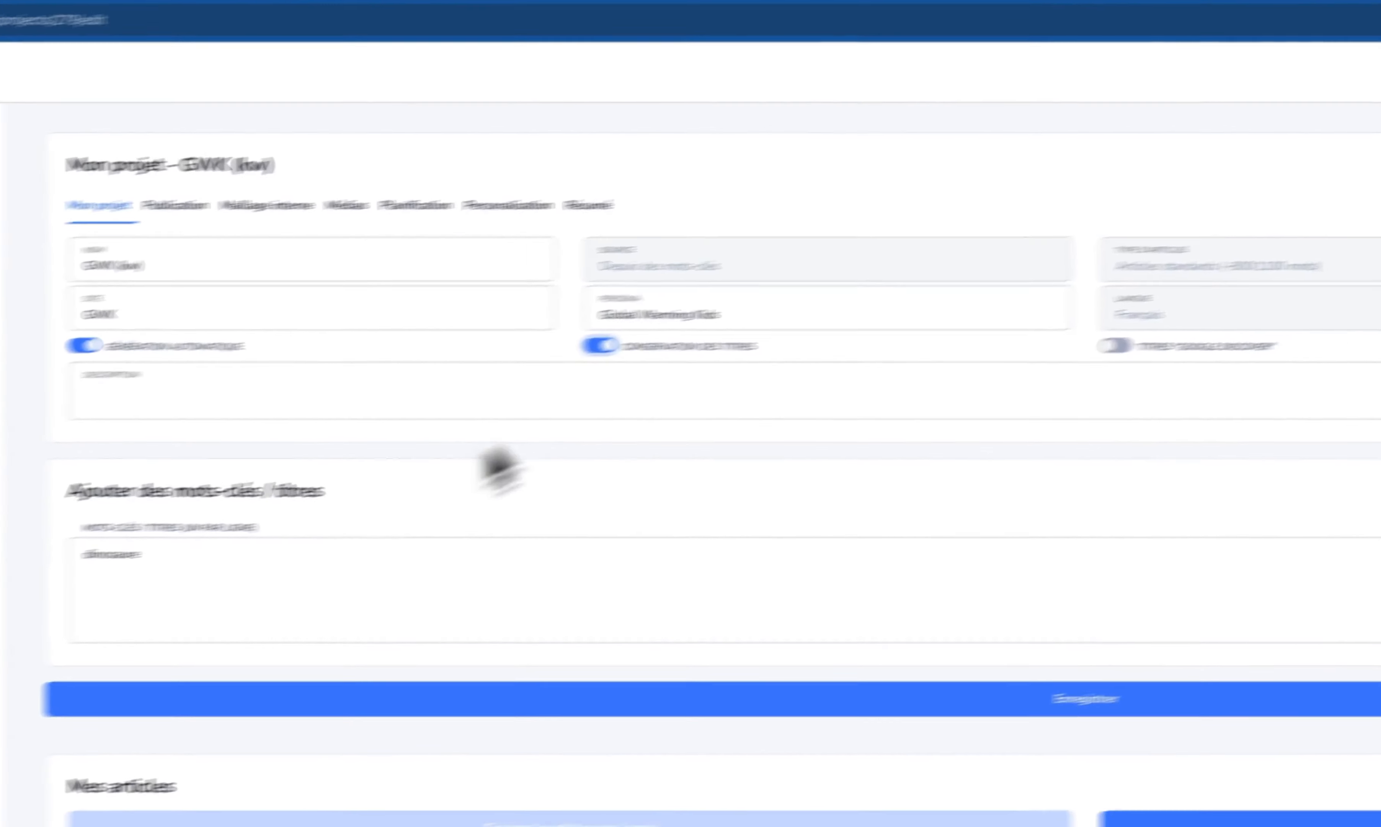
click(115, 565)
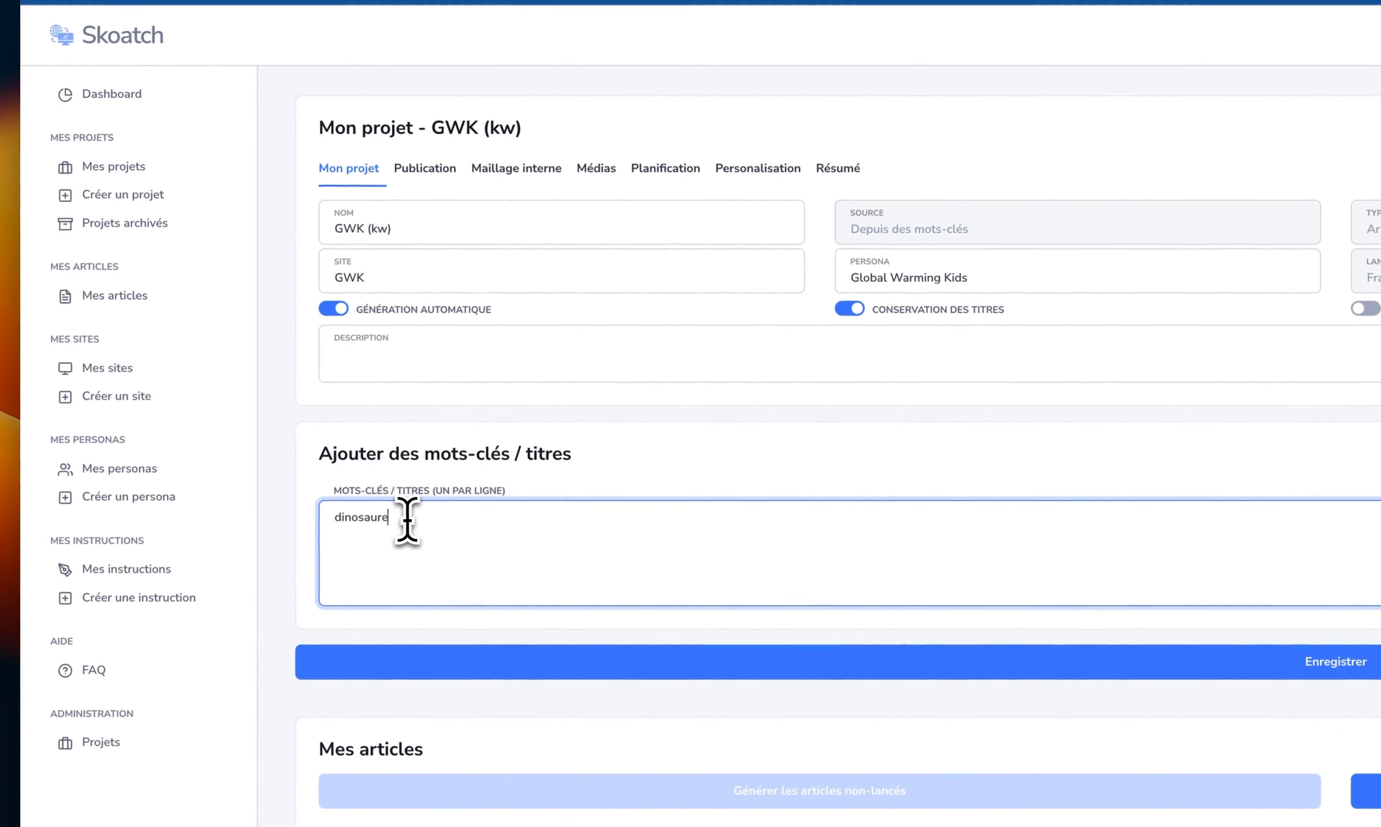
key(super+a)
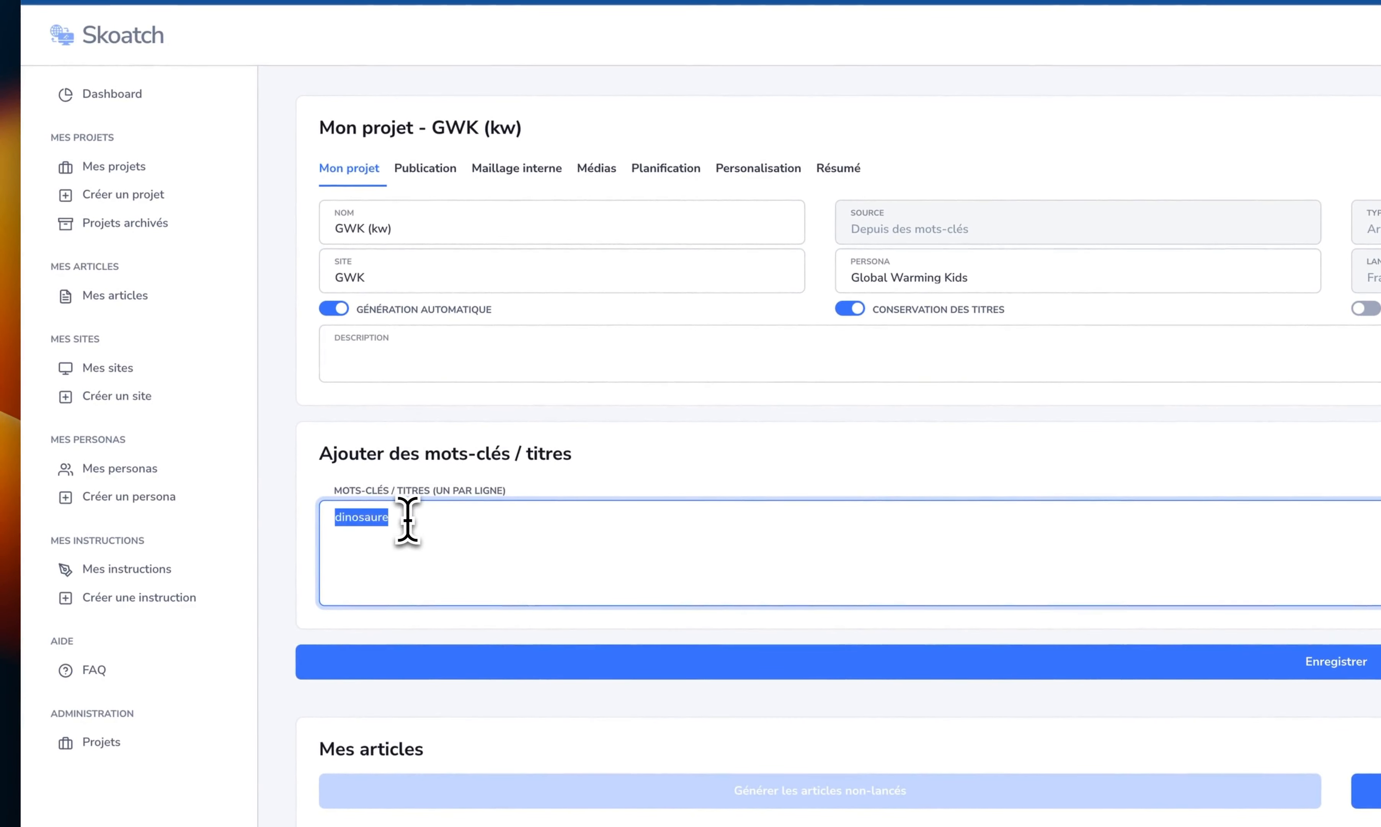
click(408, 522)
text(La dispa)
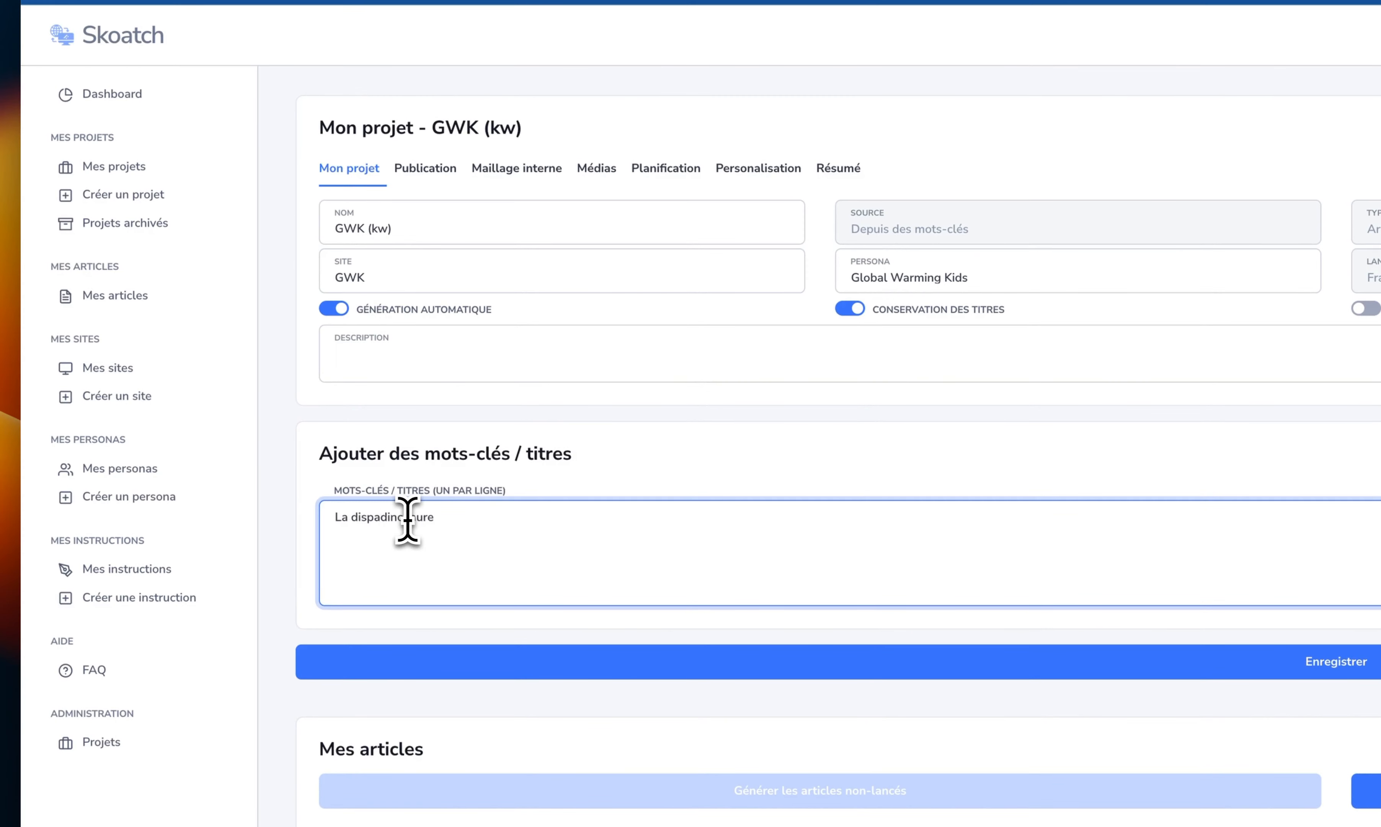
text(t)
key(BackSpace)
text(rition des)
key(End)
text(s)
- Replace title conservation with the Google Discover titles option and reduce the entry to the keyword "dinosaures"
mouse_move(925, 324)
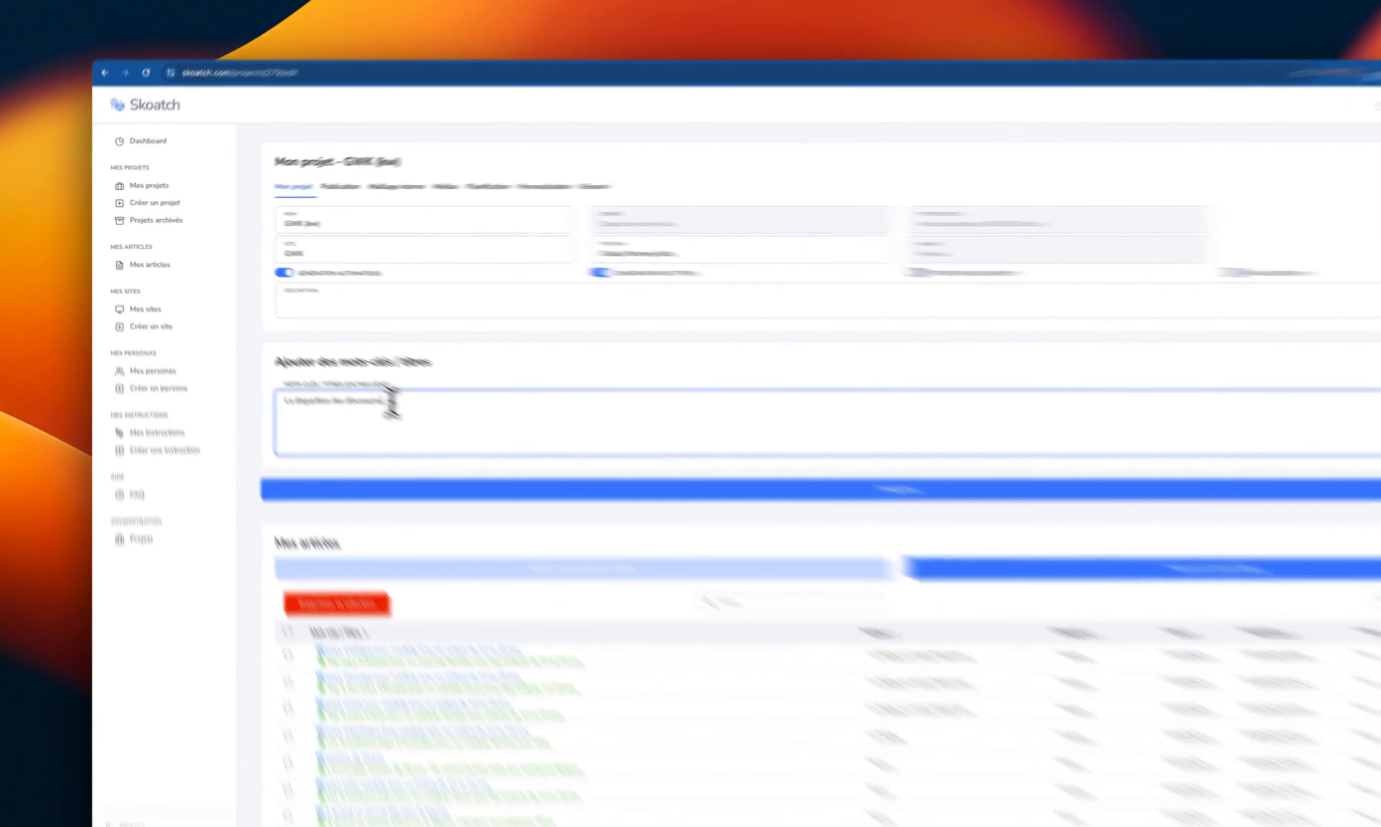
drag(354, 378, 254, 381)
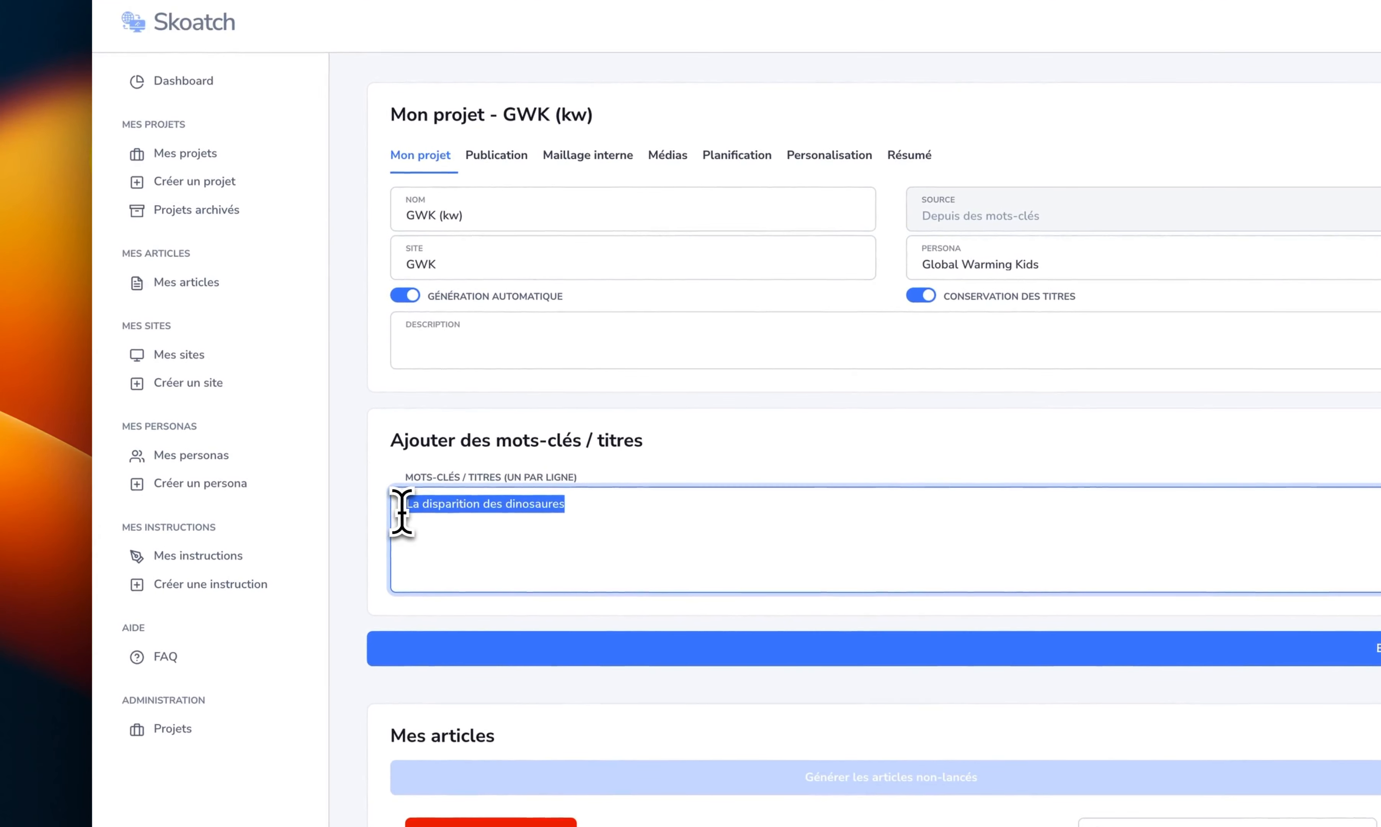
click(922, 297)
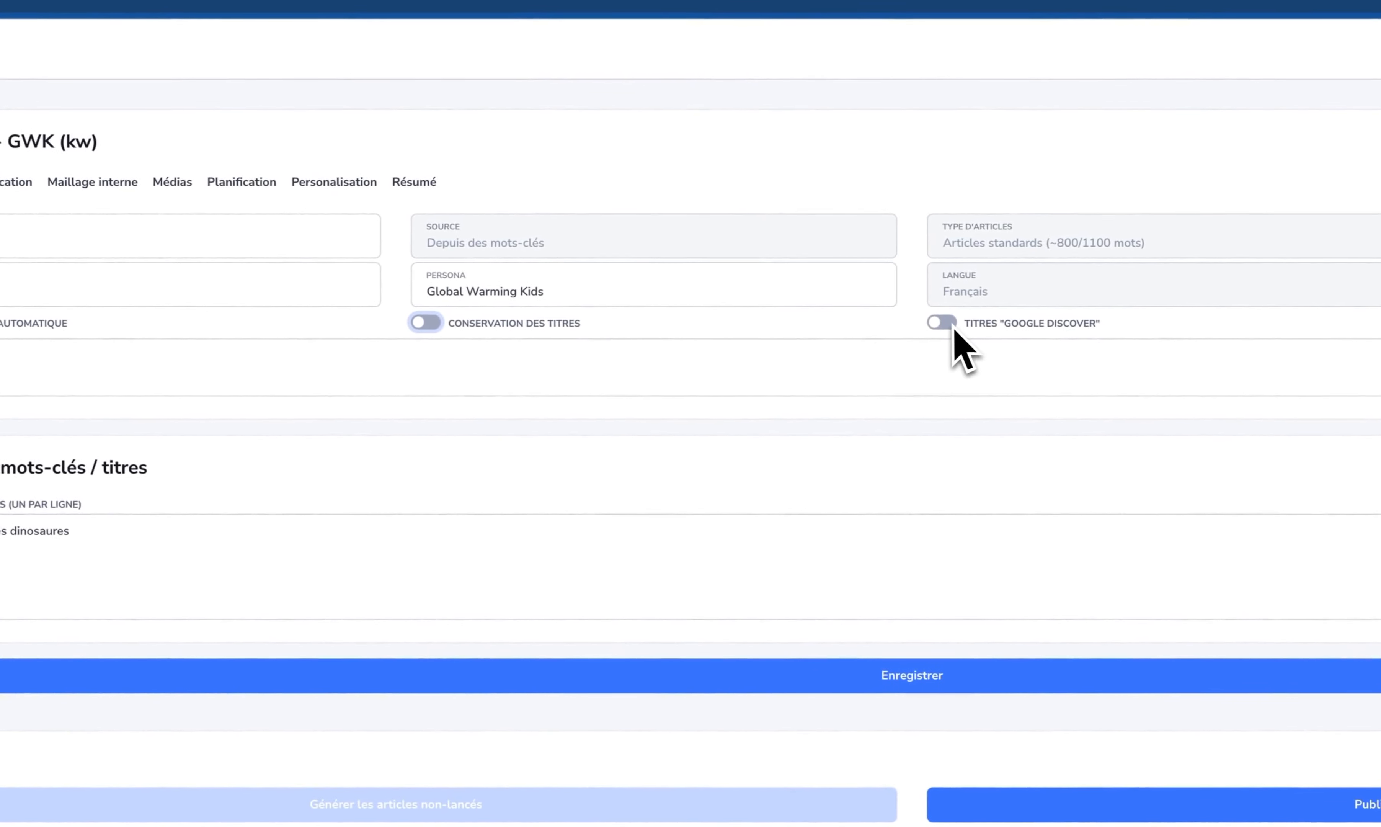
mouse_move(1036, 325)
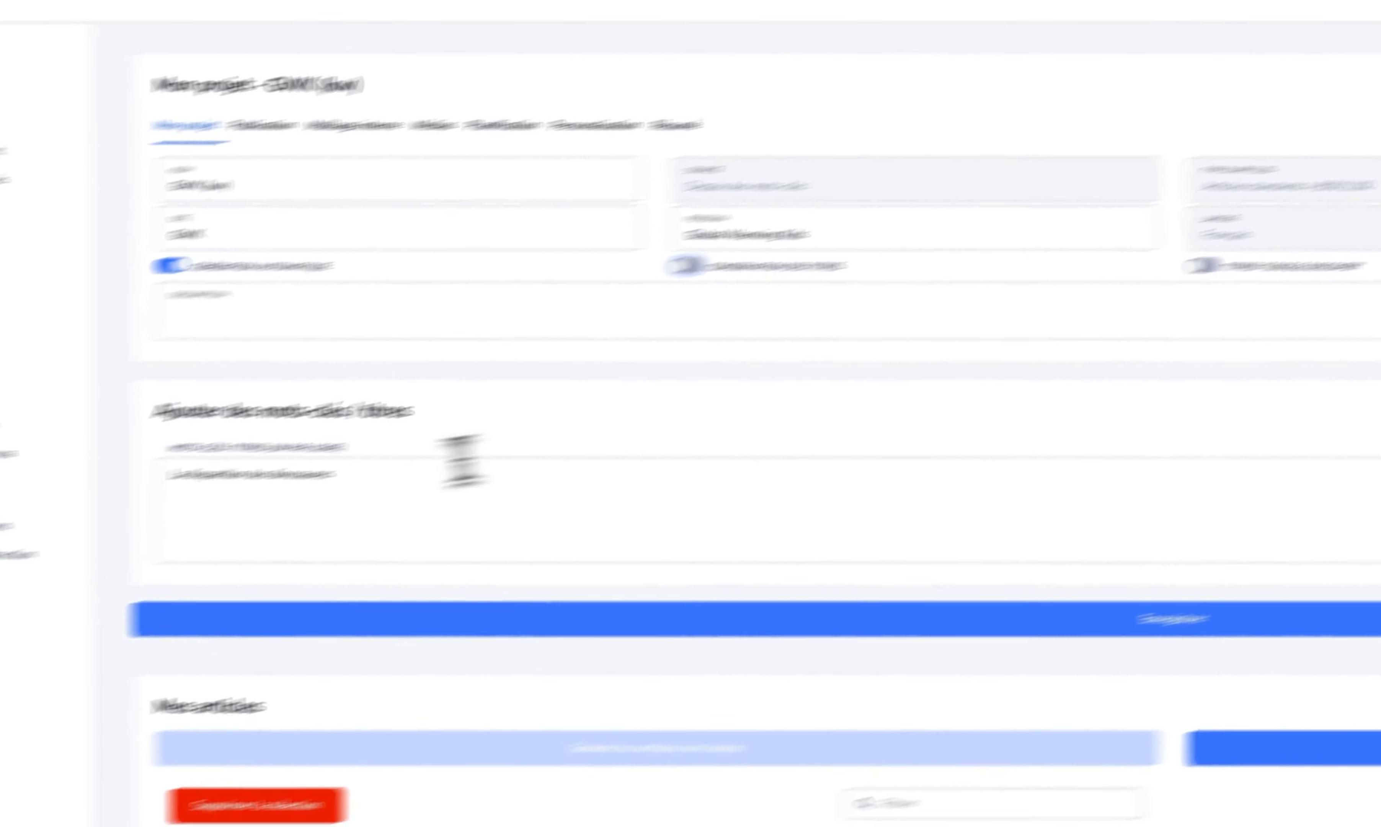
click(3, 540)
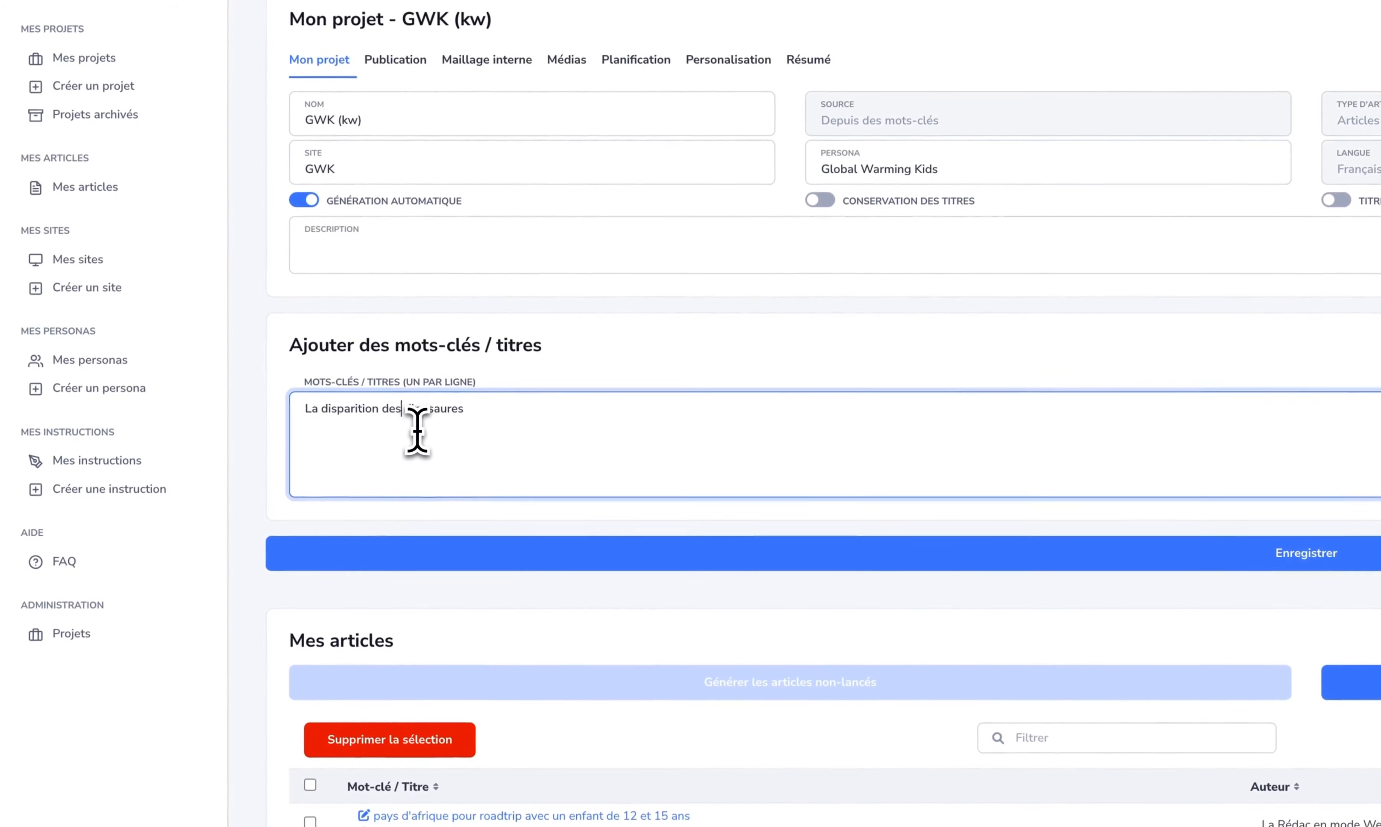
key(shift+Home)
key(BackSpace)
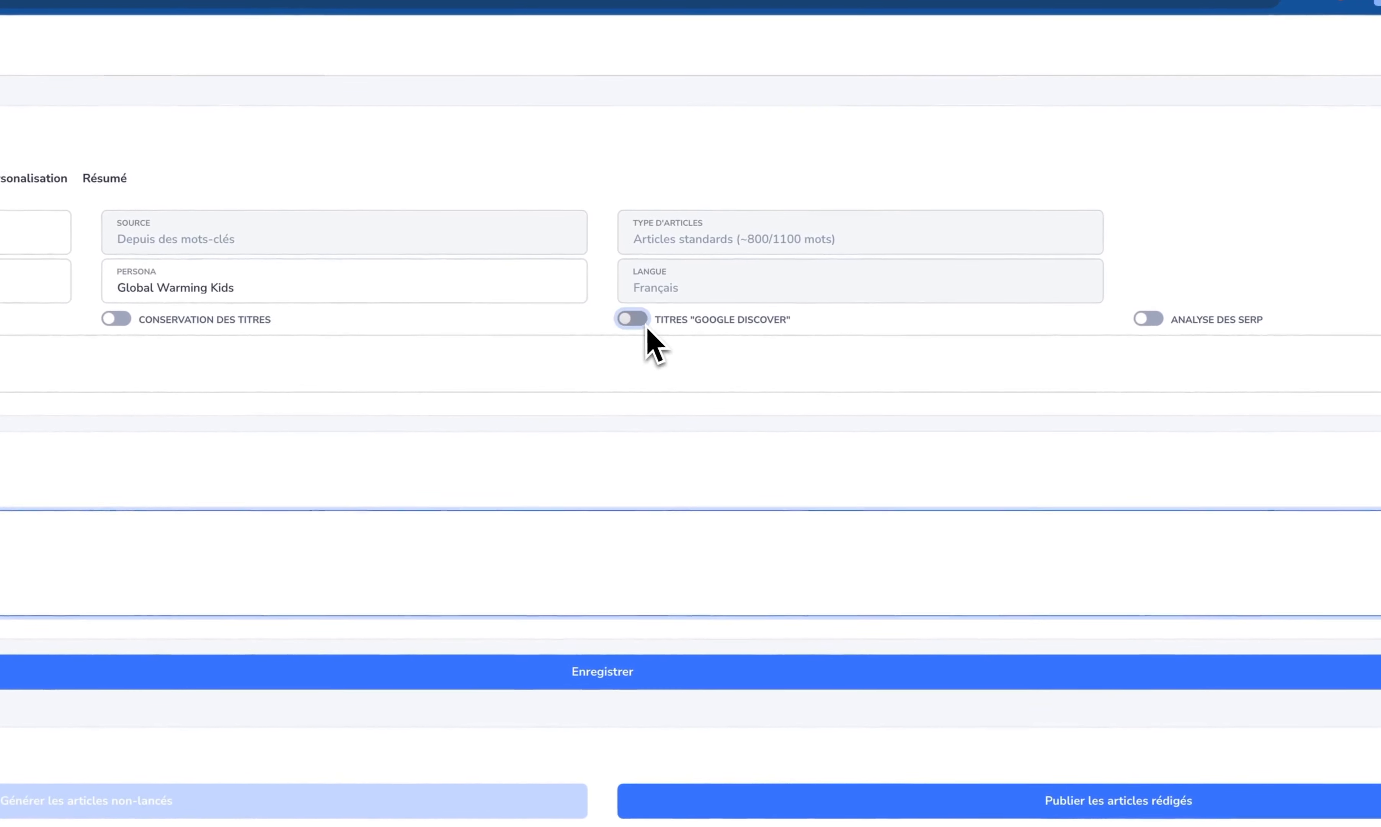
click(895, 274)
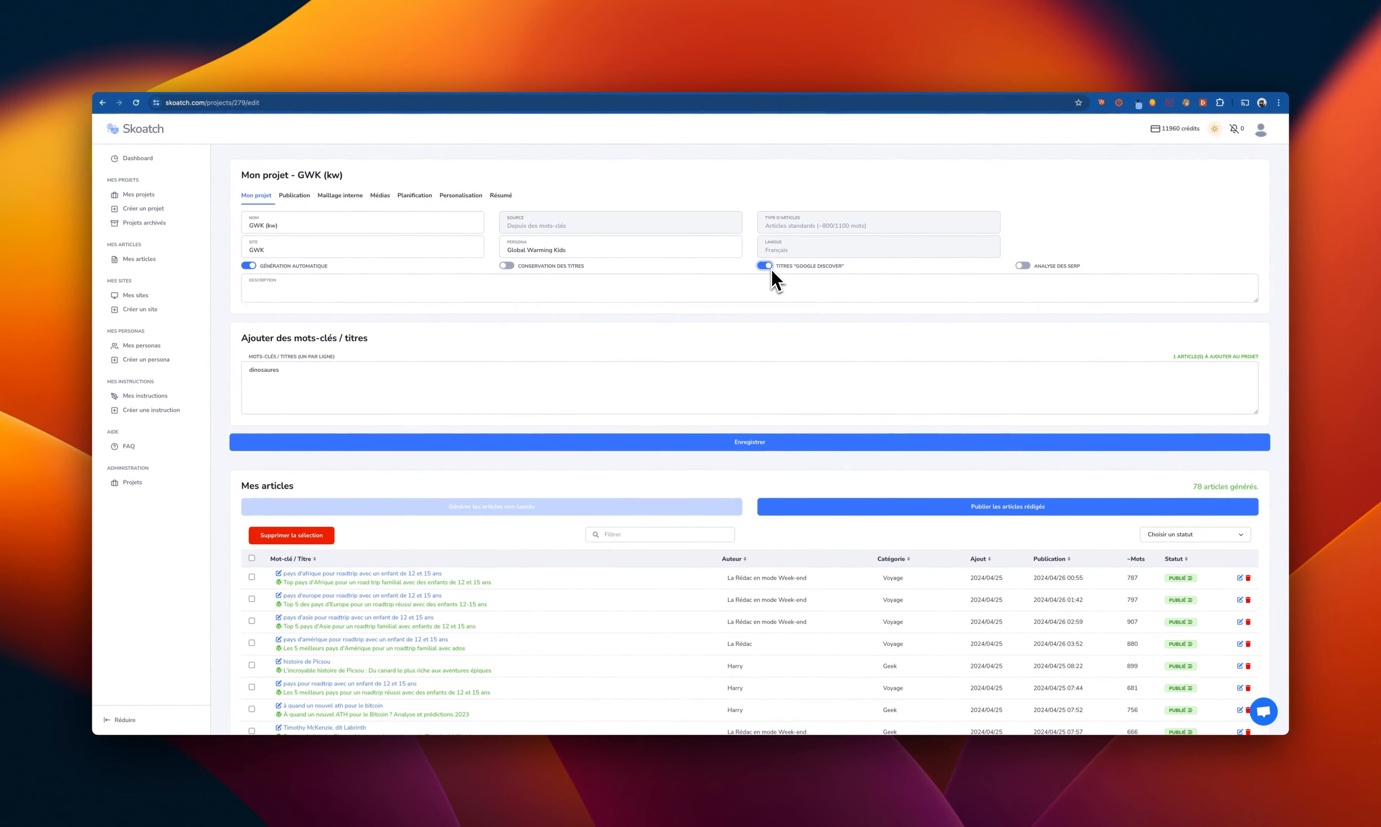
click(301, 372)
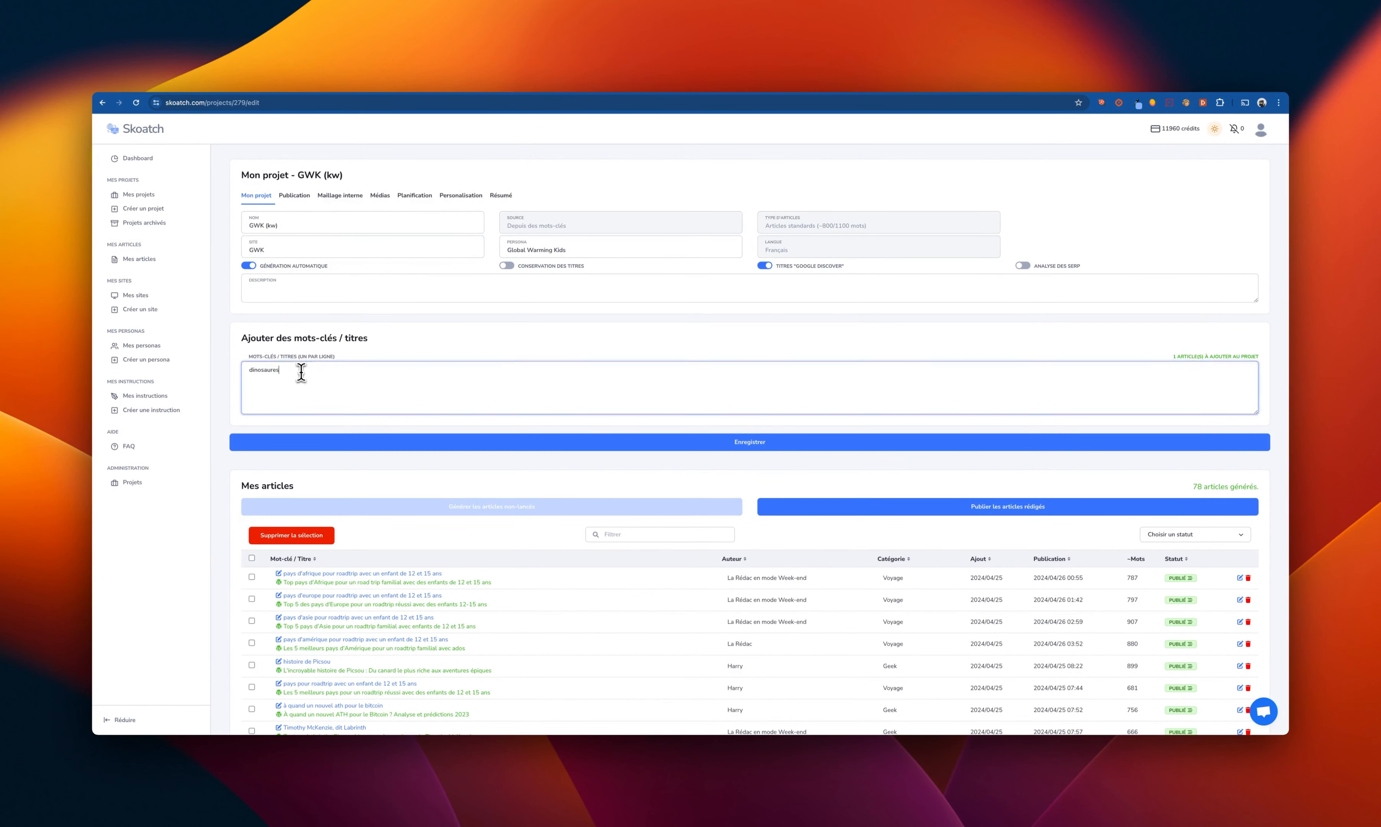
key(super+a)
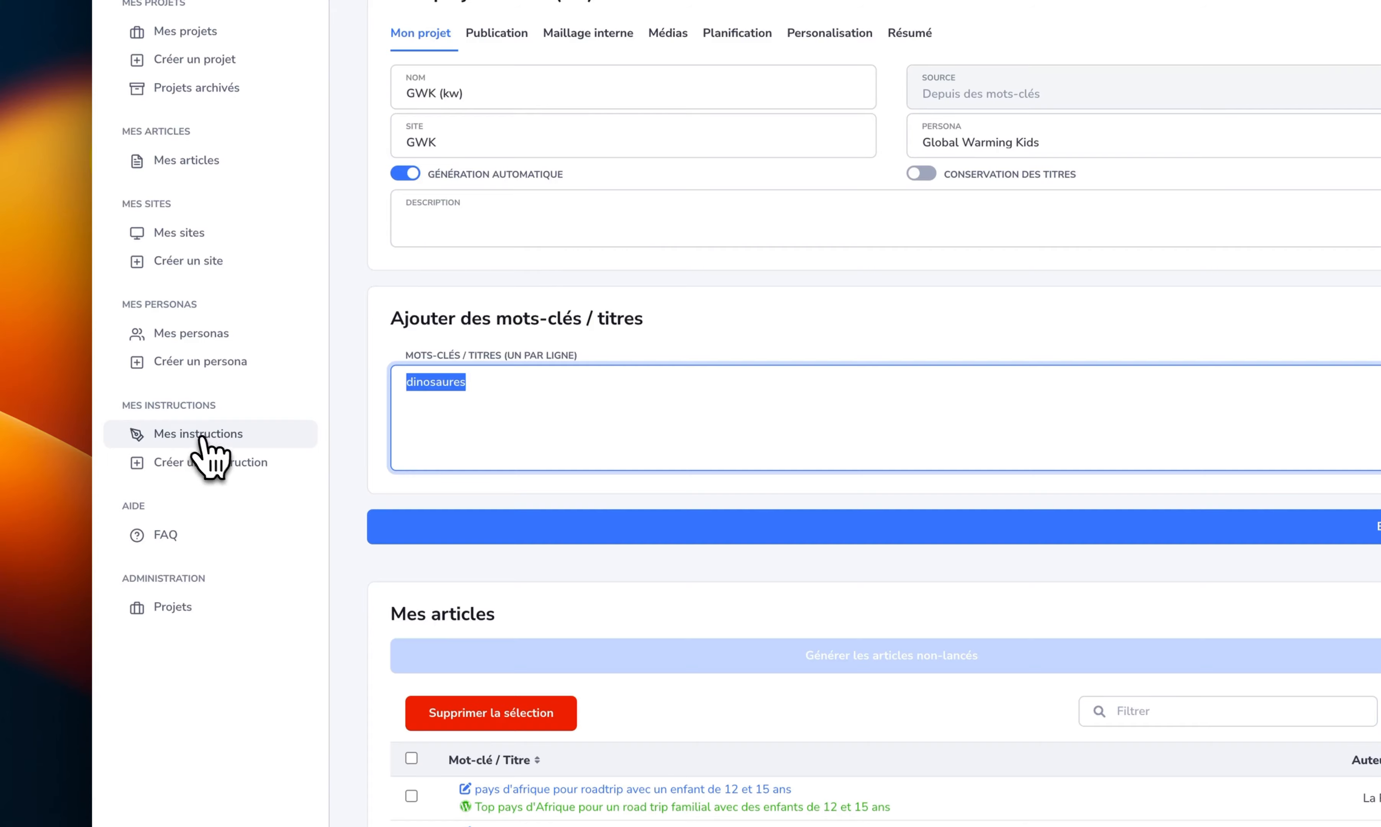
- Start a new custom instruction named "Titres VS" with the prompt type Titre
click(220, 465)
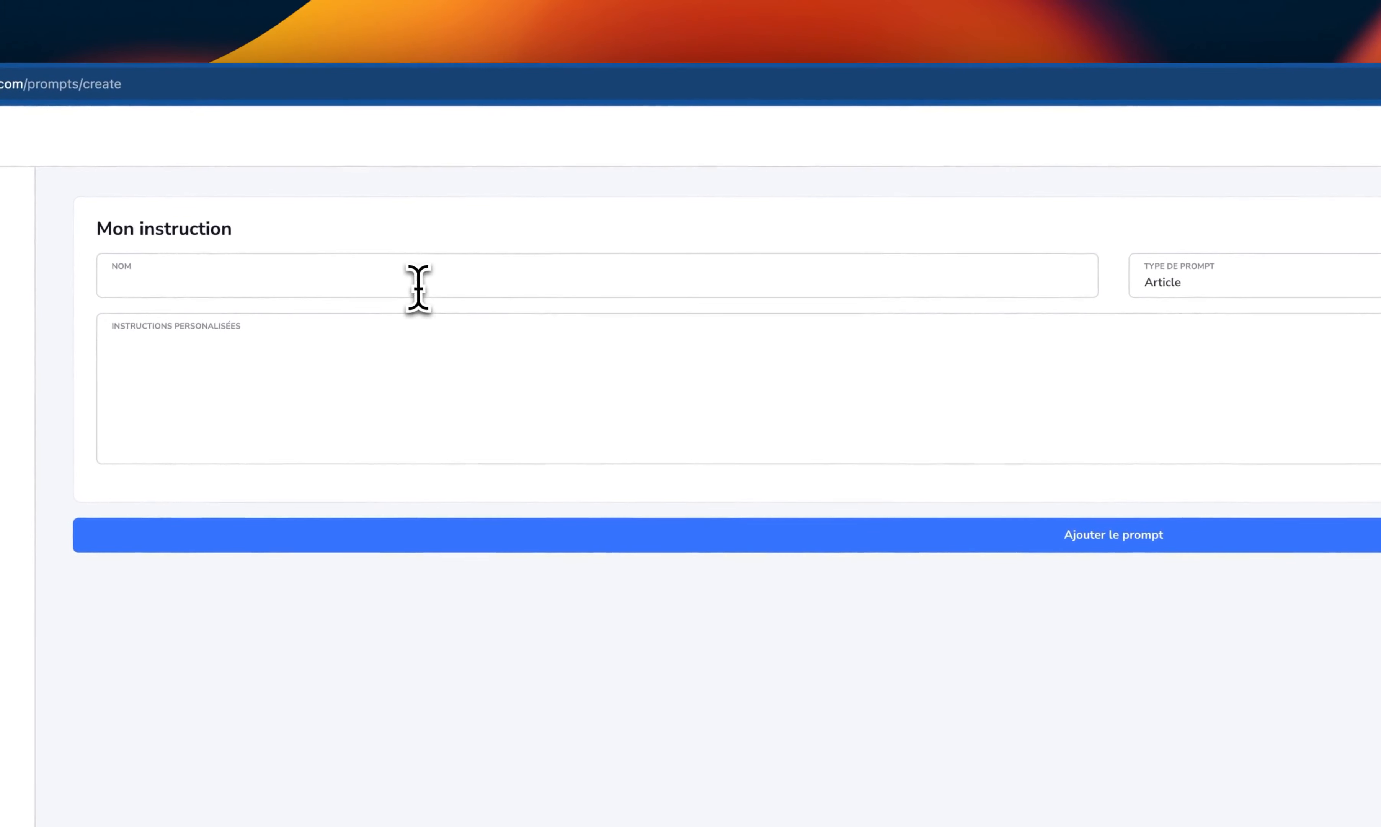
click(417, 286)
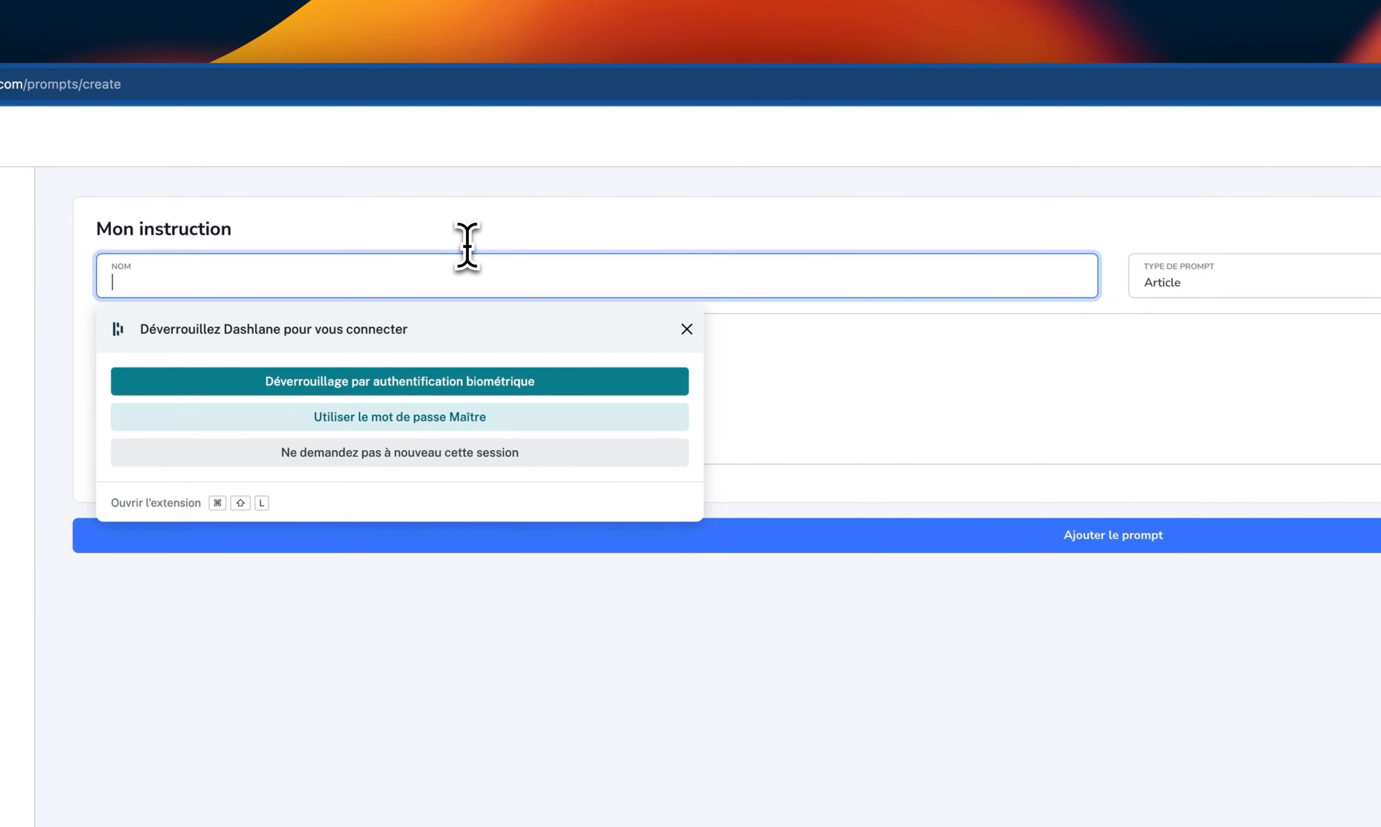
key(Escape)
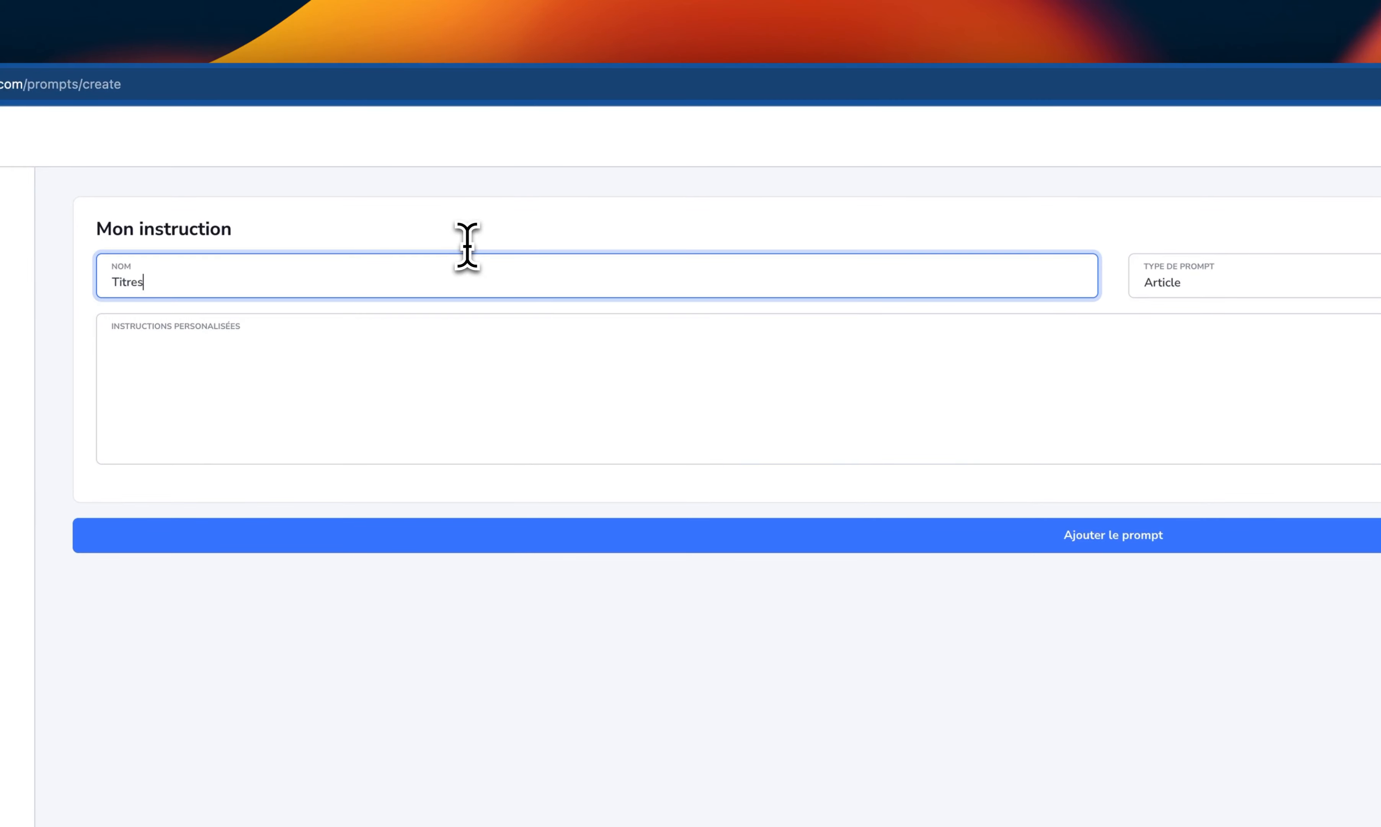
text(Titres VS)
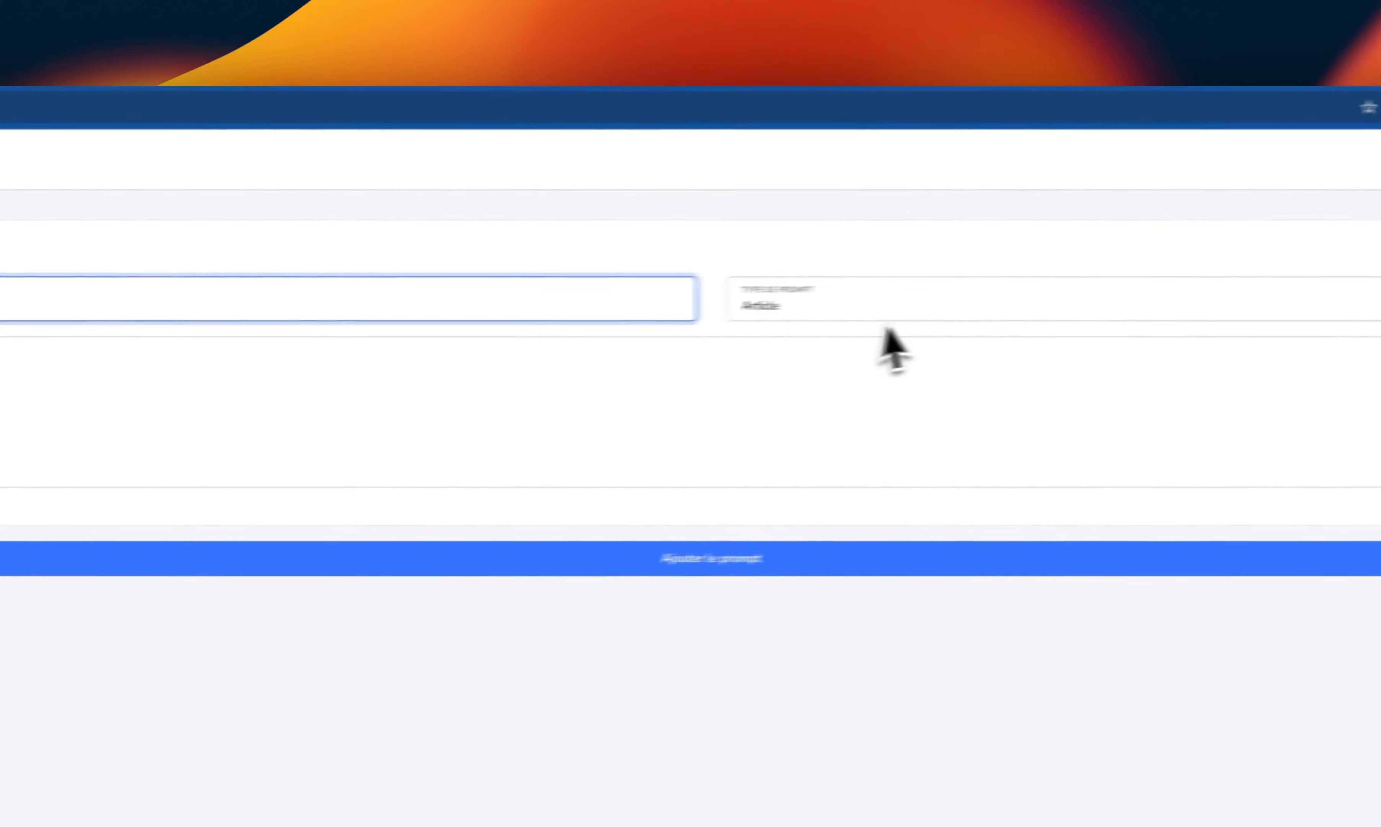
click(1300, 280)
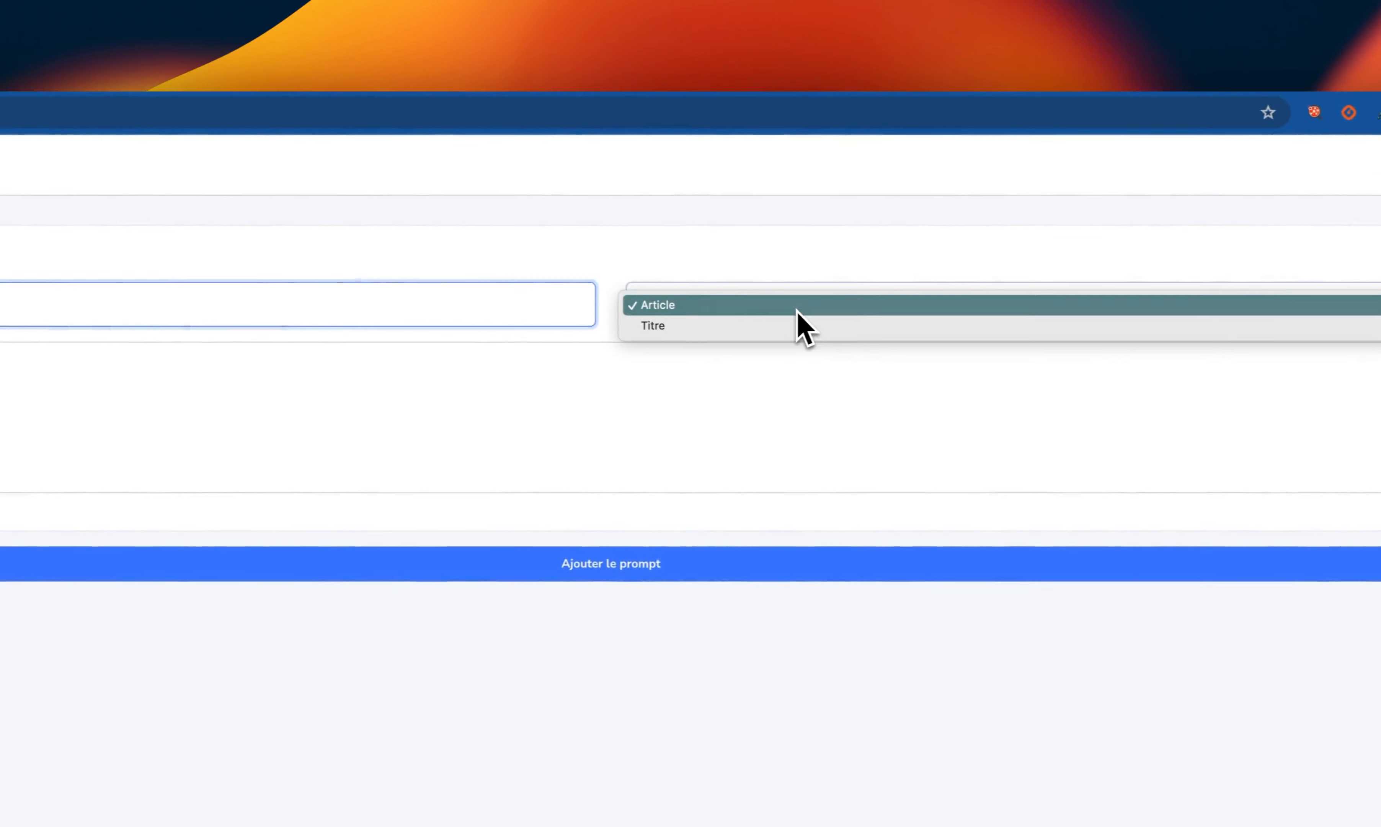
click(780, 329)
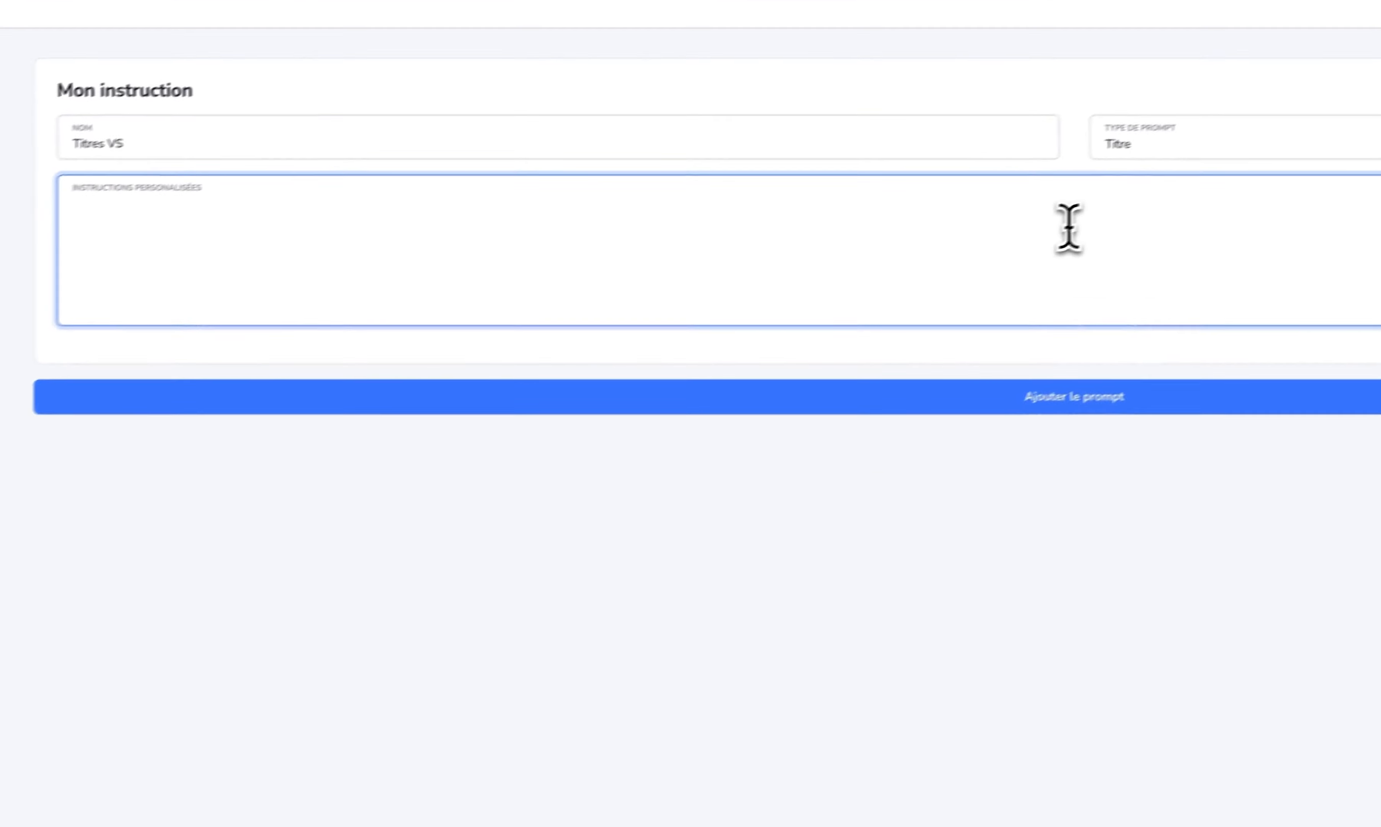
- Enter the custom instruction "Le titre sera de la forme VS / VERSUS" and add the prompt
text(Le titre )
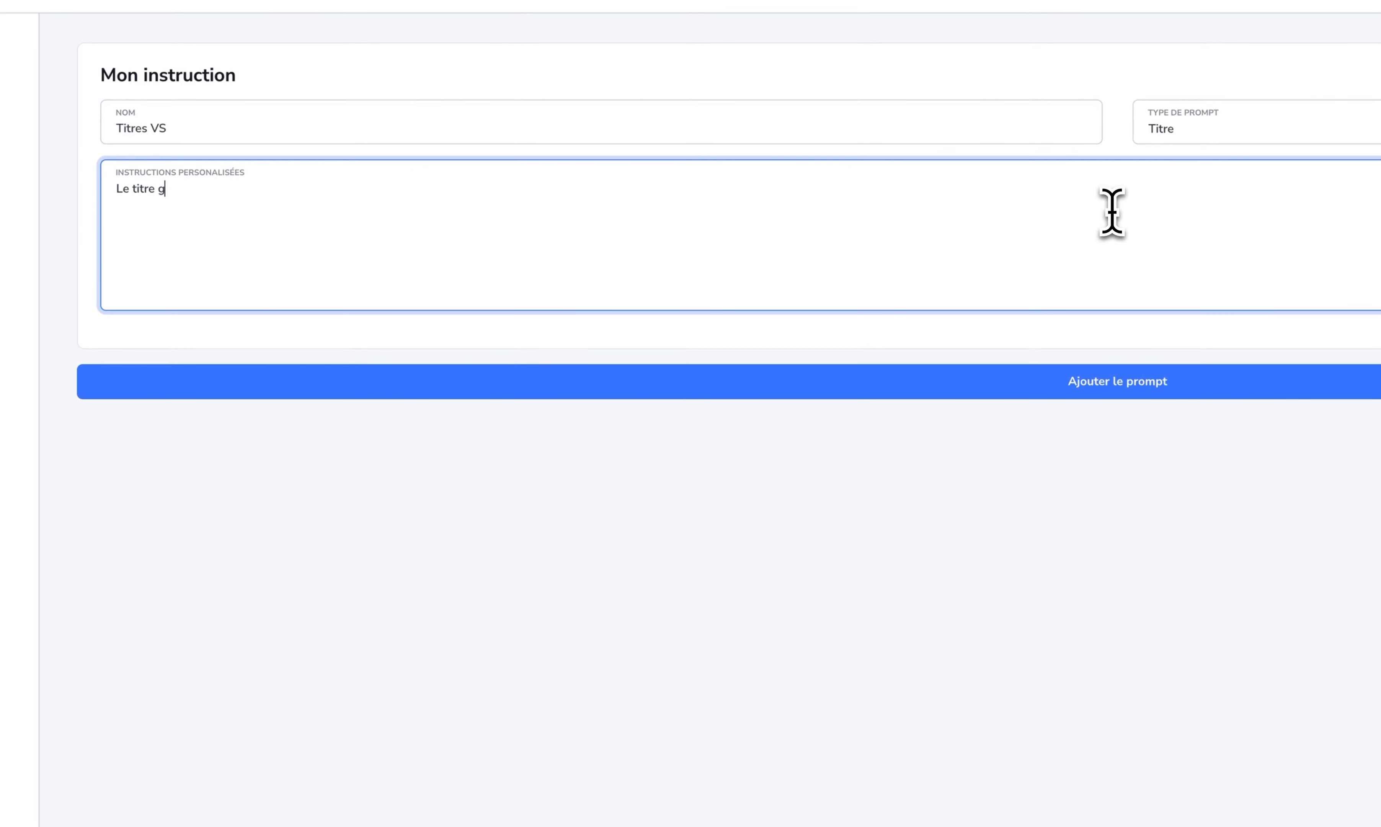
text(sera de la forme  VS /)
key(super+space)
text(VE)
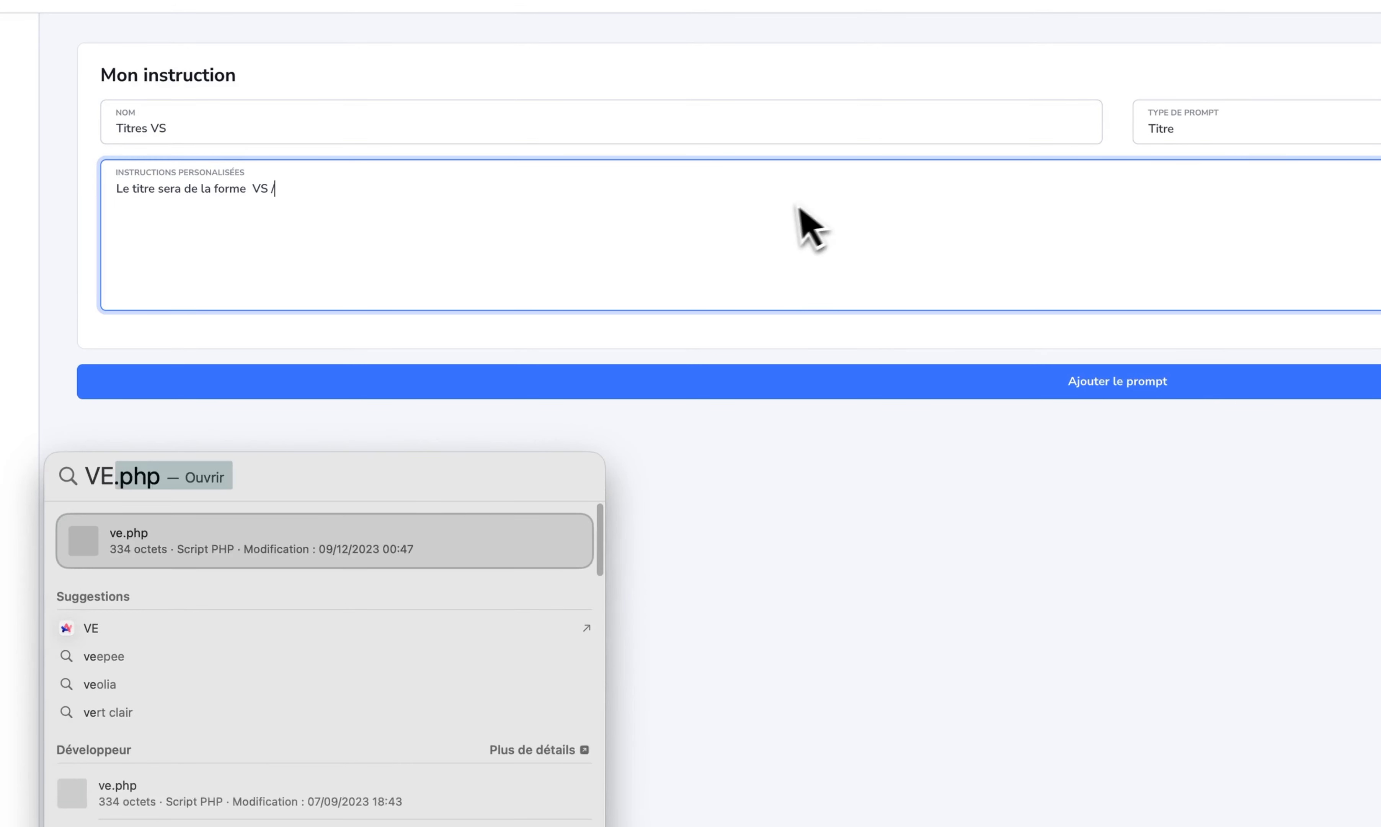
key(Escape)
text(VERSY)
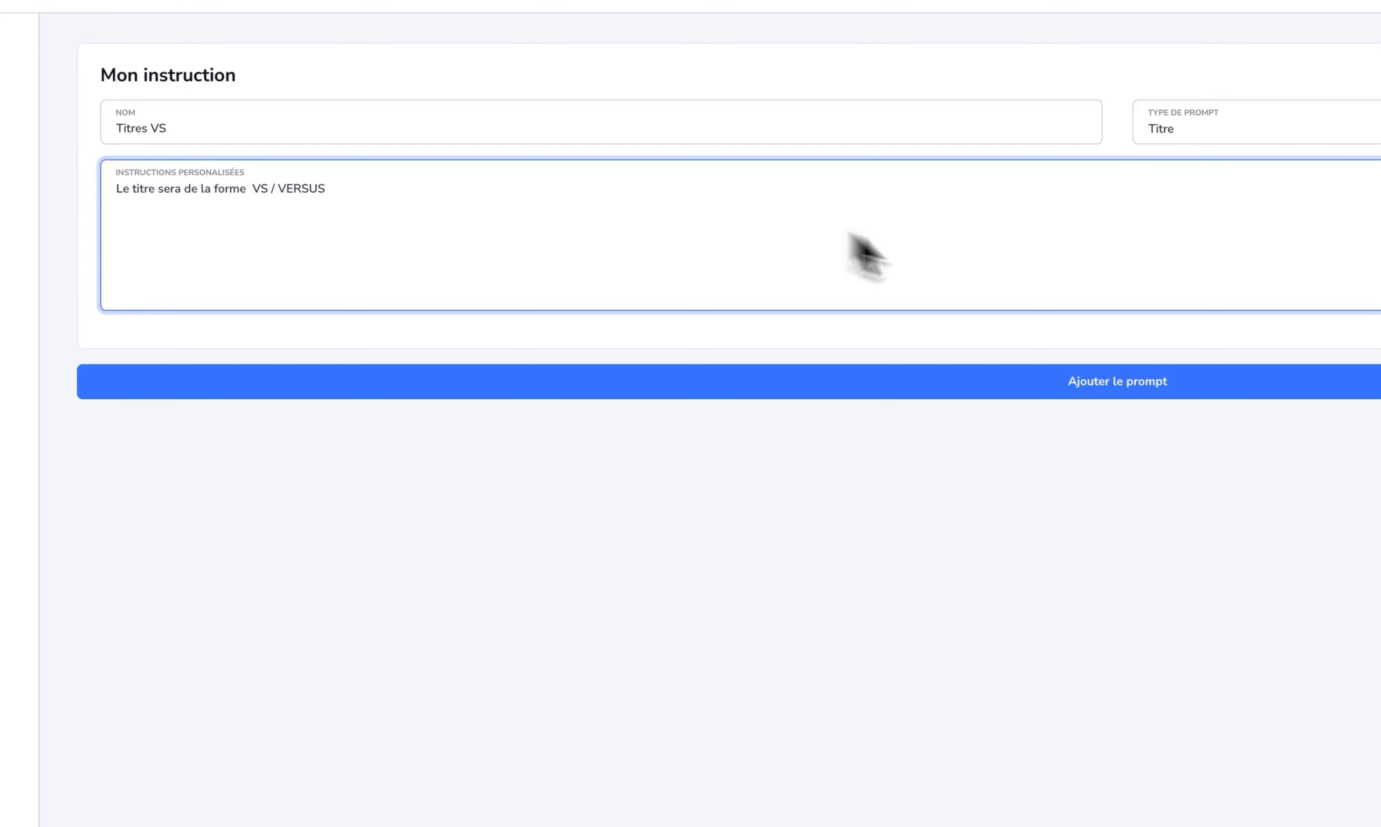
click(1124, 386)
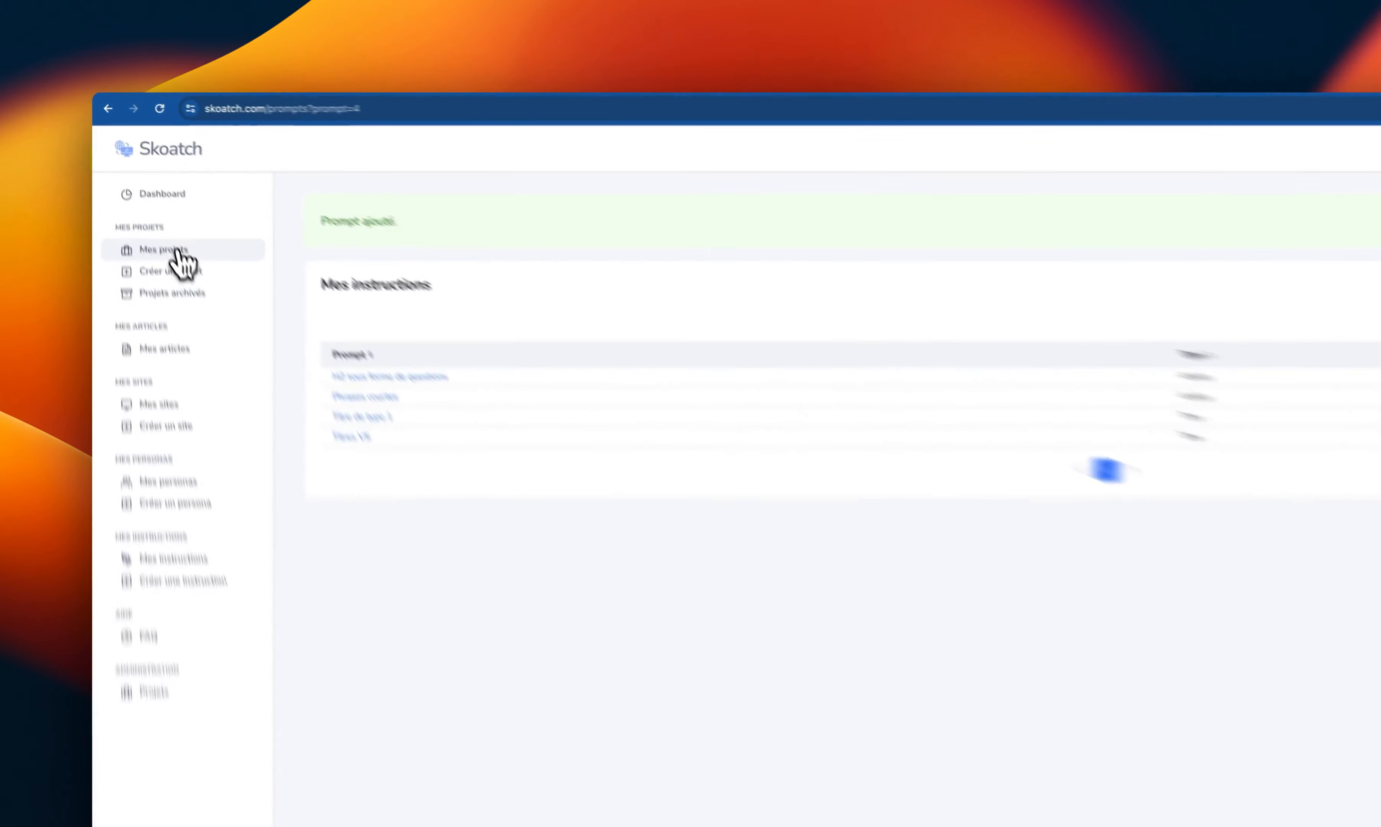
- Open the GWK (kw) project's personalisation settings and choose "Titres VS" as the title instruction
click(178, 255)
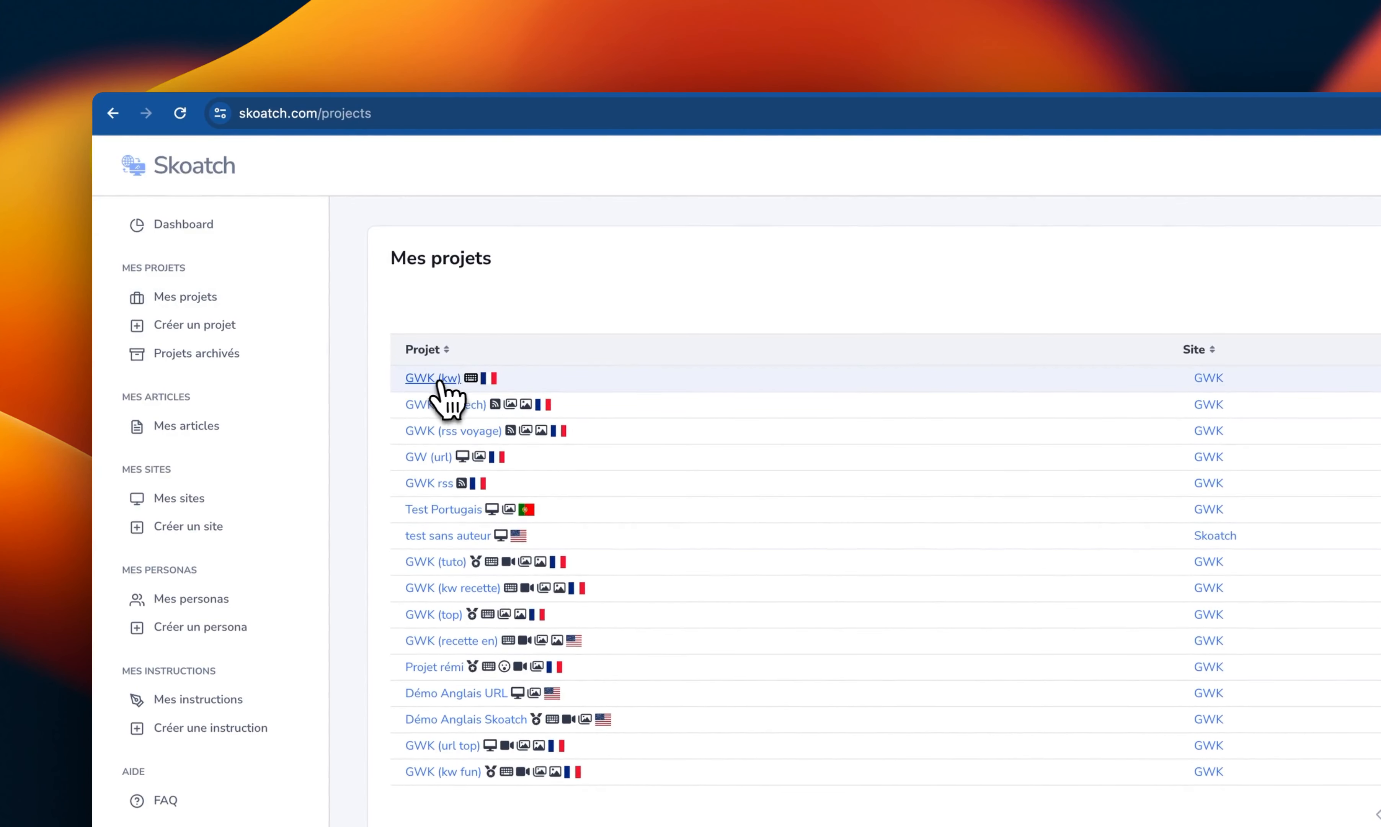
click(440, 381)
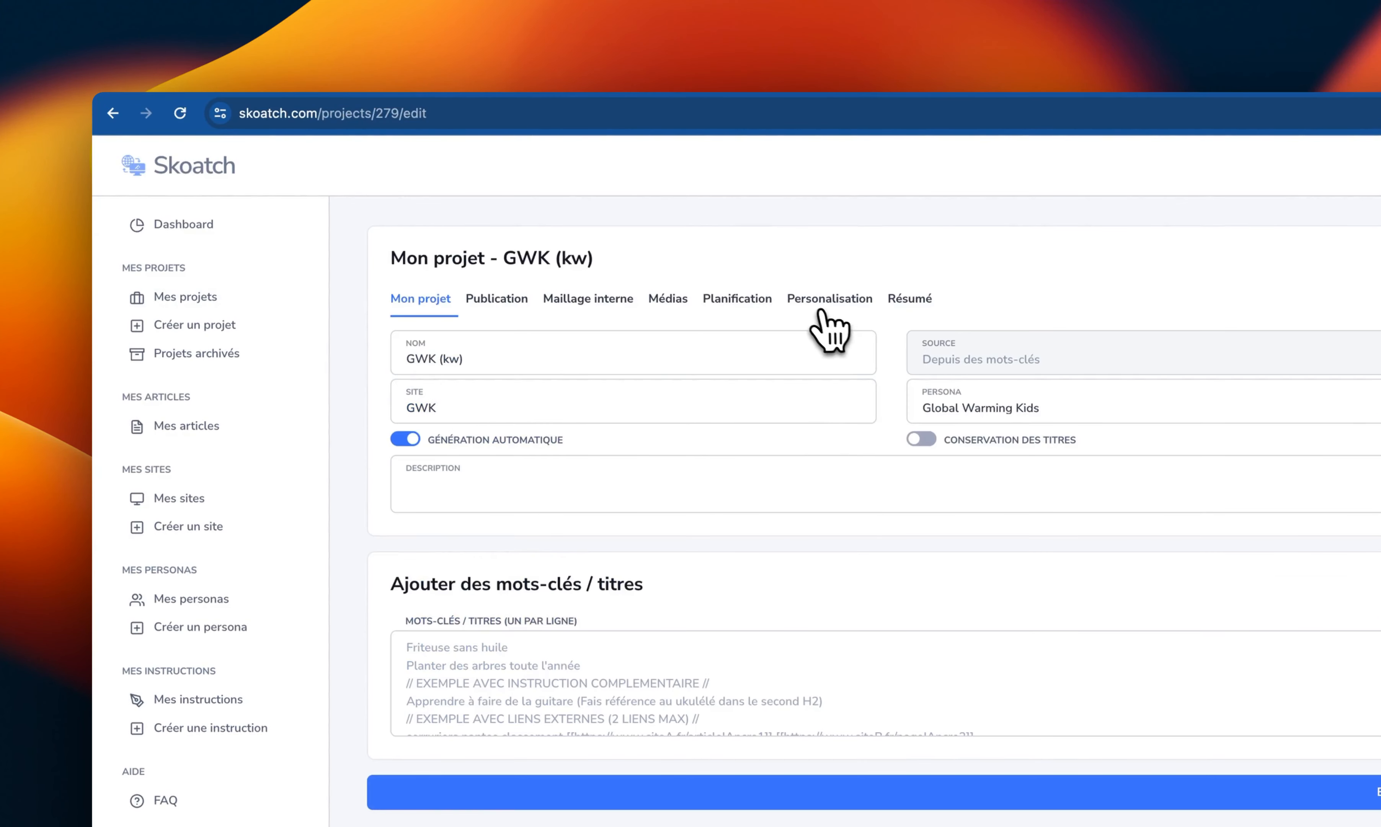
click(844, 303)
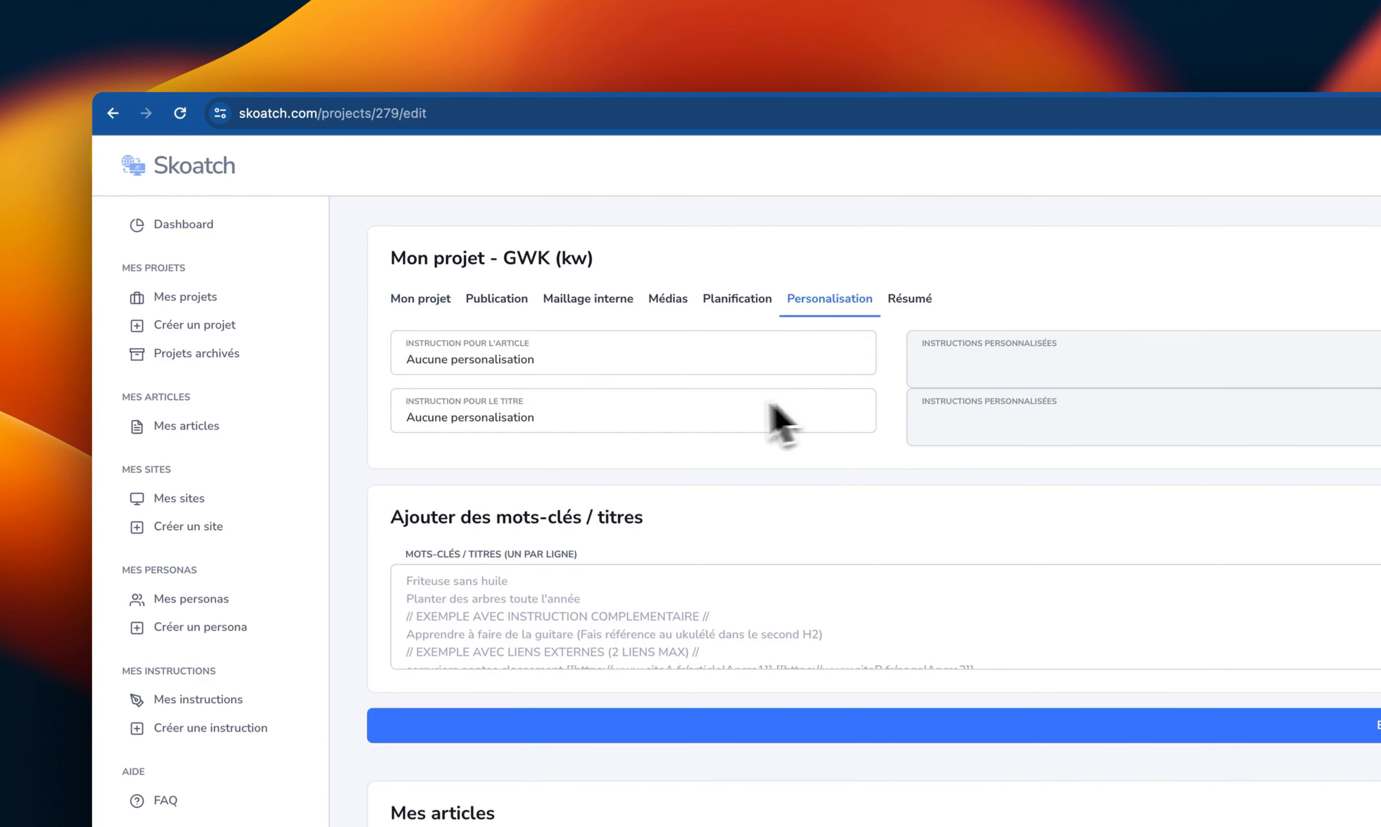
click(560, 419)
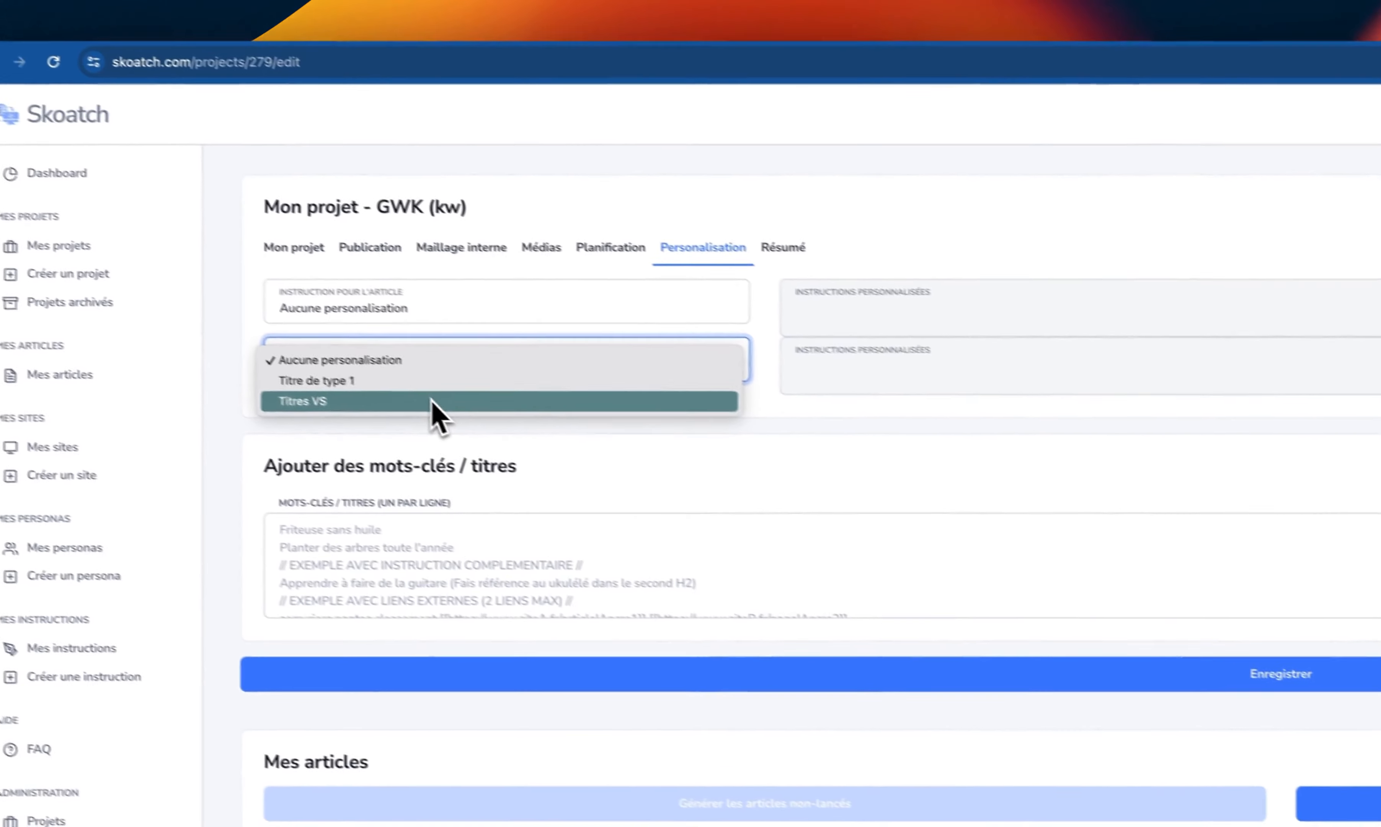
click(563, 454)
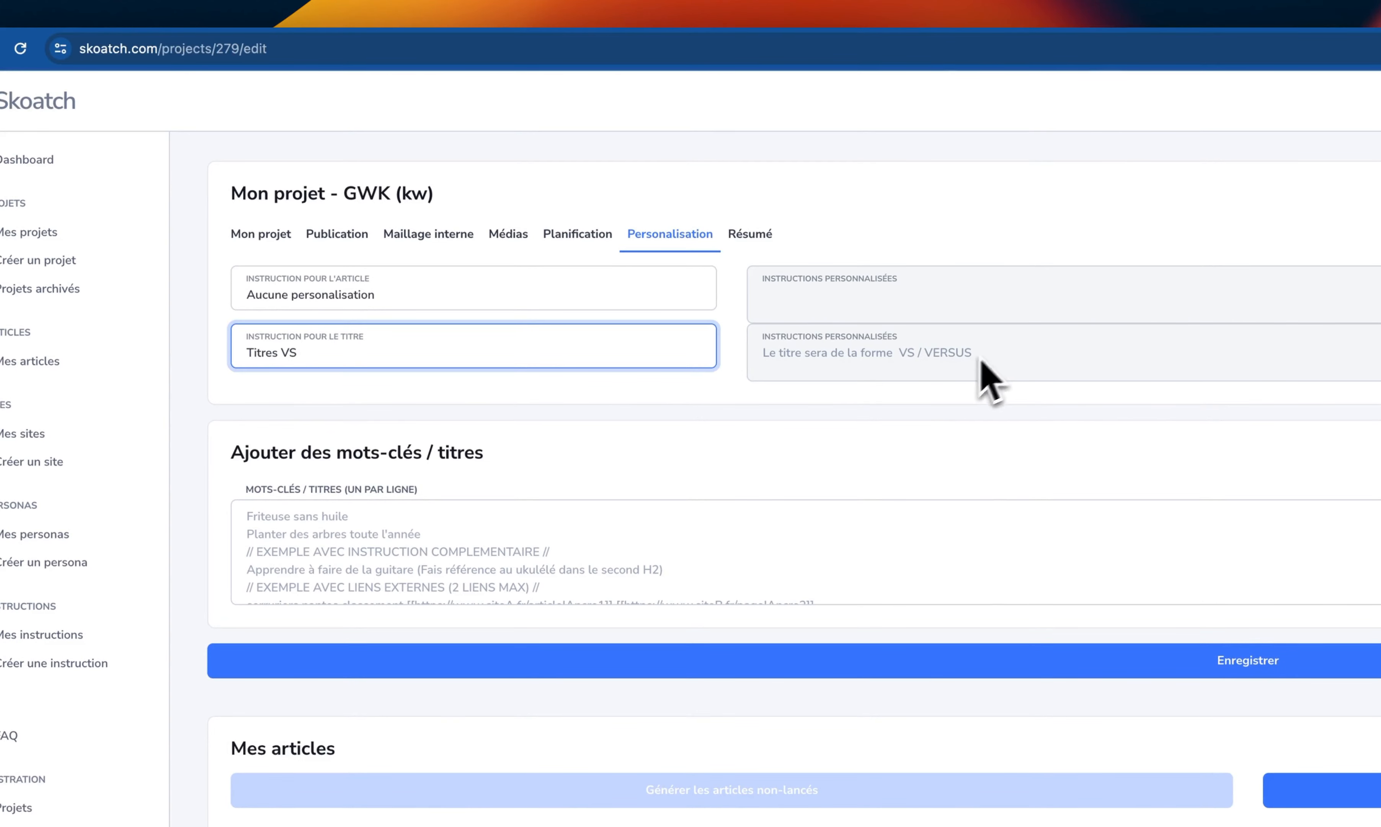
- Add the keywords "t-rex" and "pain au chocolat" on separate lines and save the project
click(461, 527)
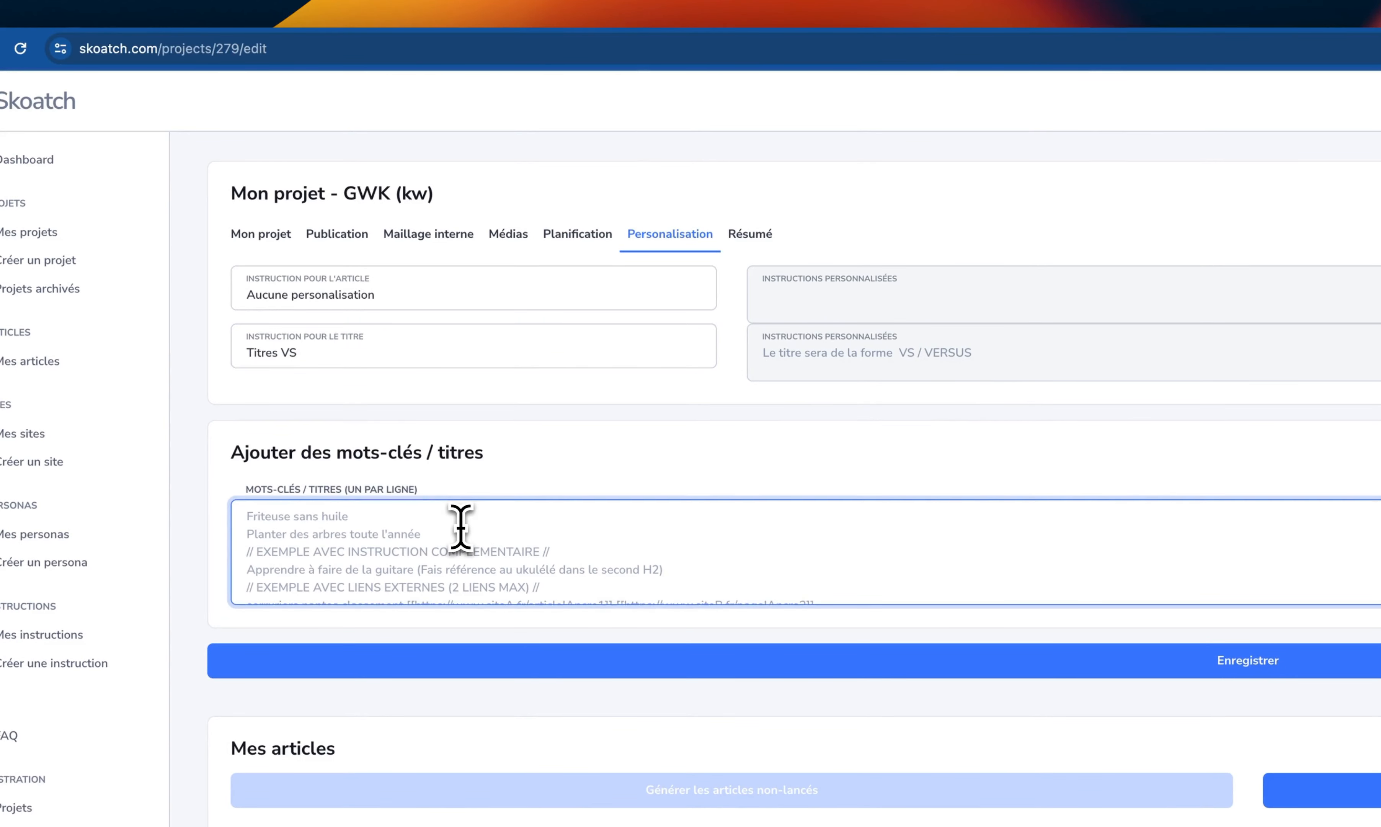
text(t-rex)
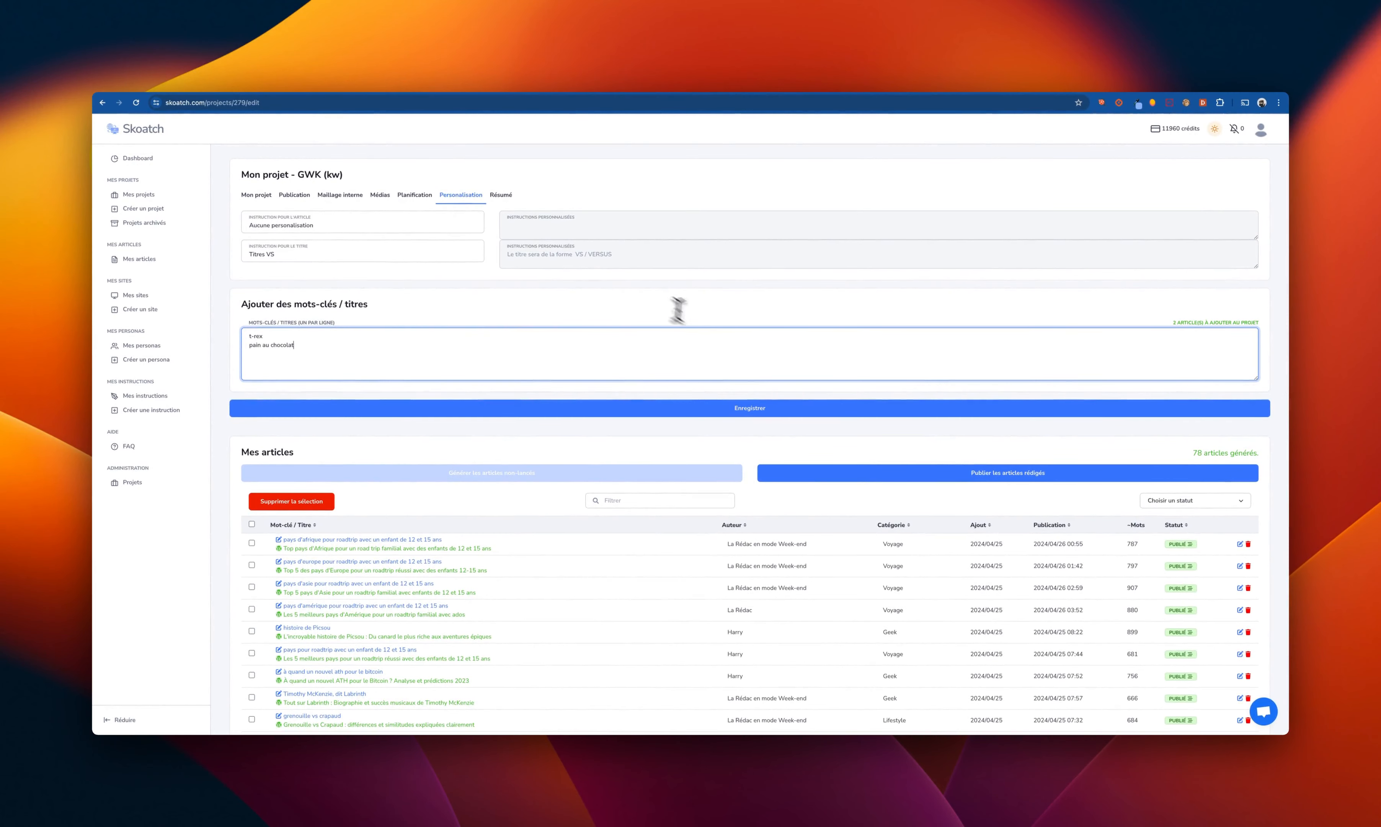
click(741, 414)
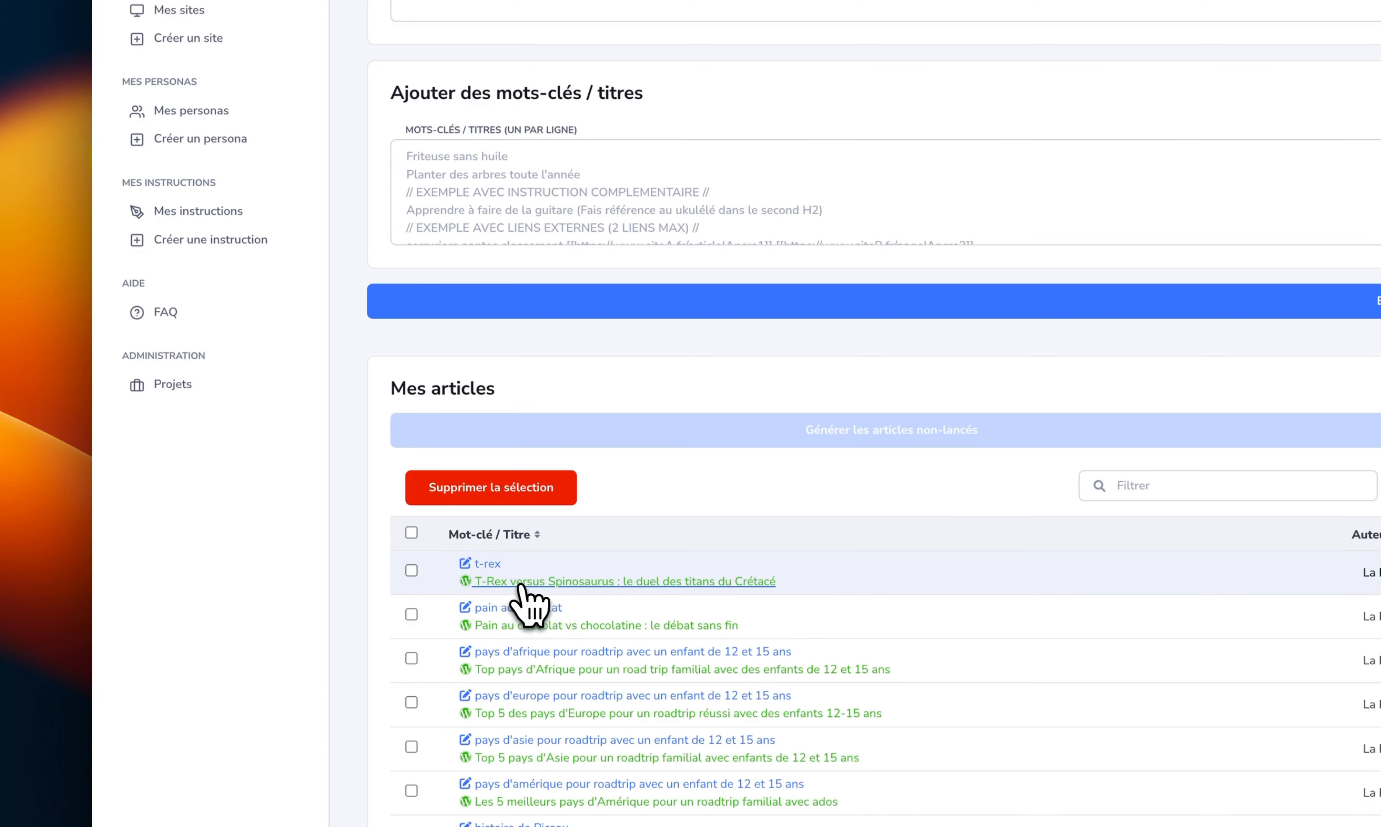
- View the published article generated for the t-rex keyword and return to the project
click(563, 584)
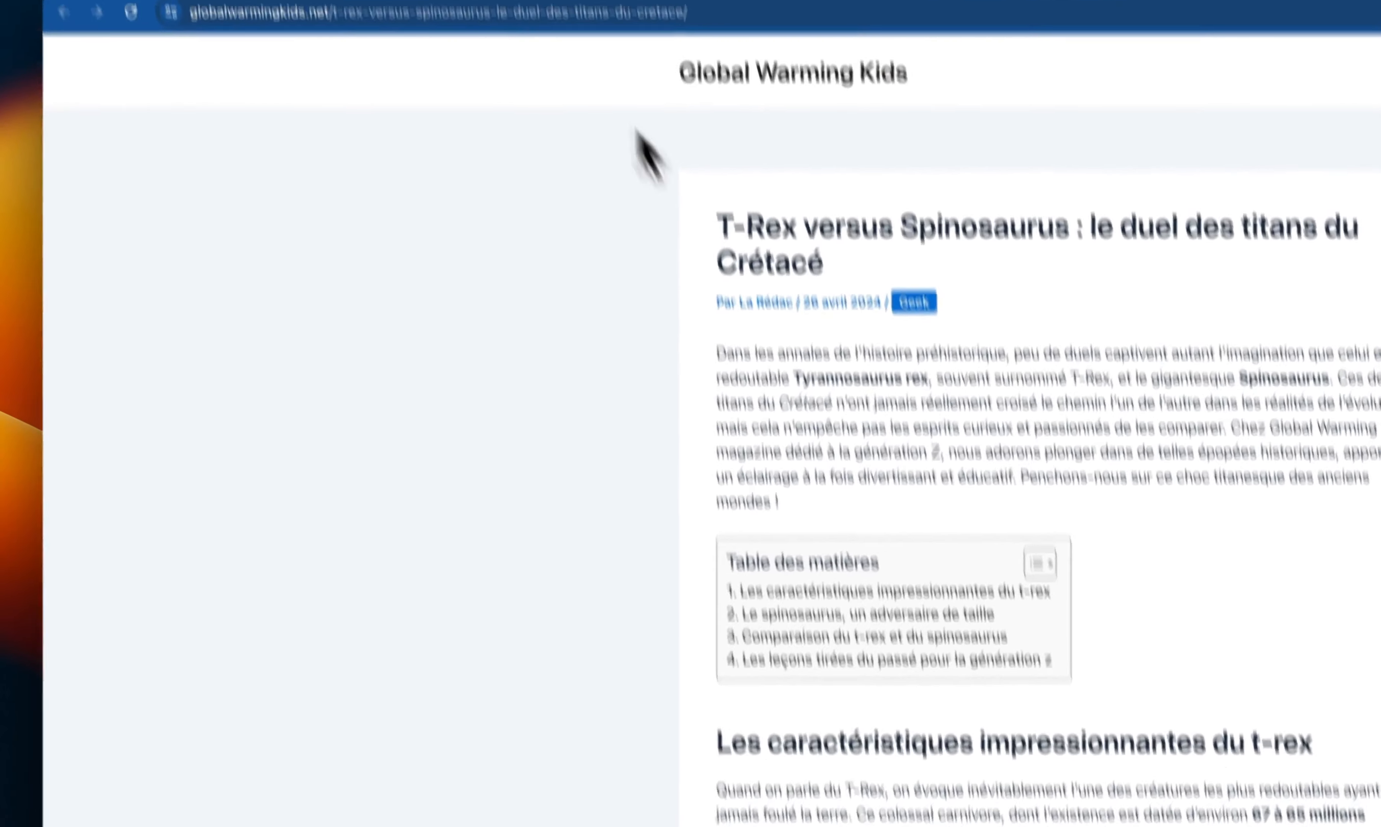
click(599, 75)
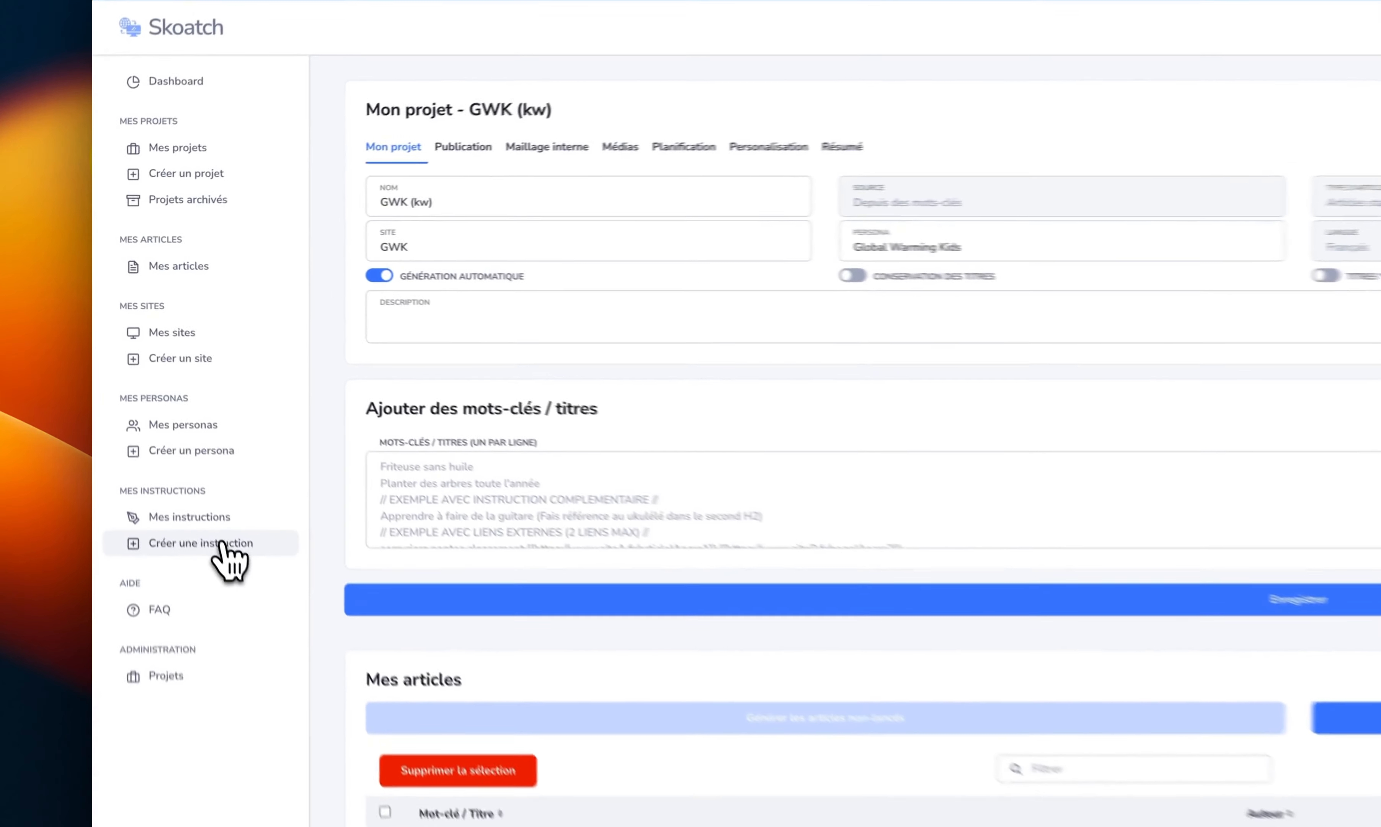
- Start a new custom instruction named "Titre Film" and set its prompt type to "Titre"
click(164, 411)
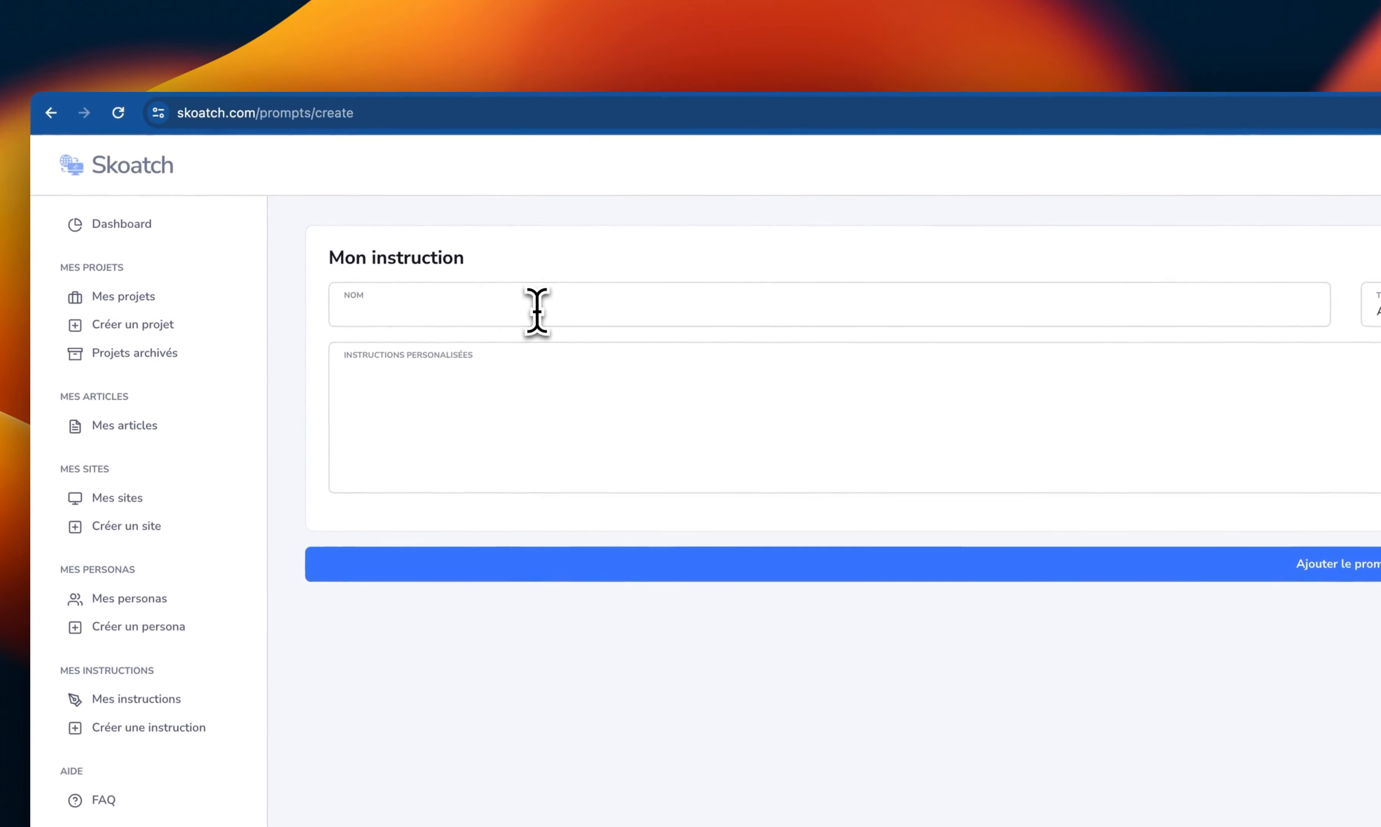
click(553, 268)
key(Escape)
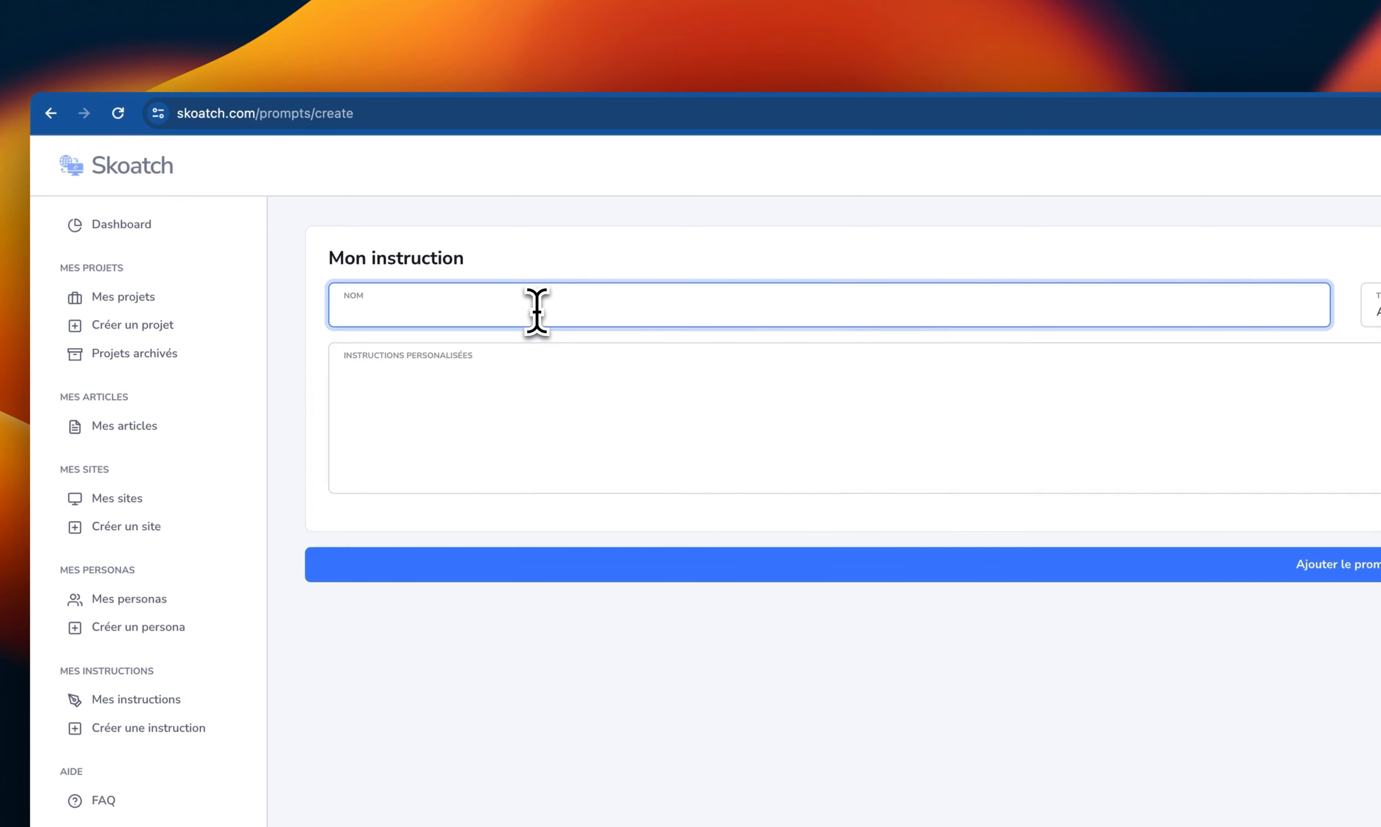
text(Tire)
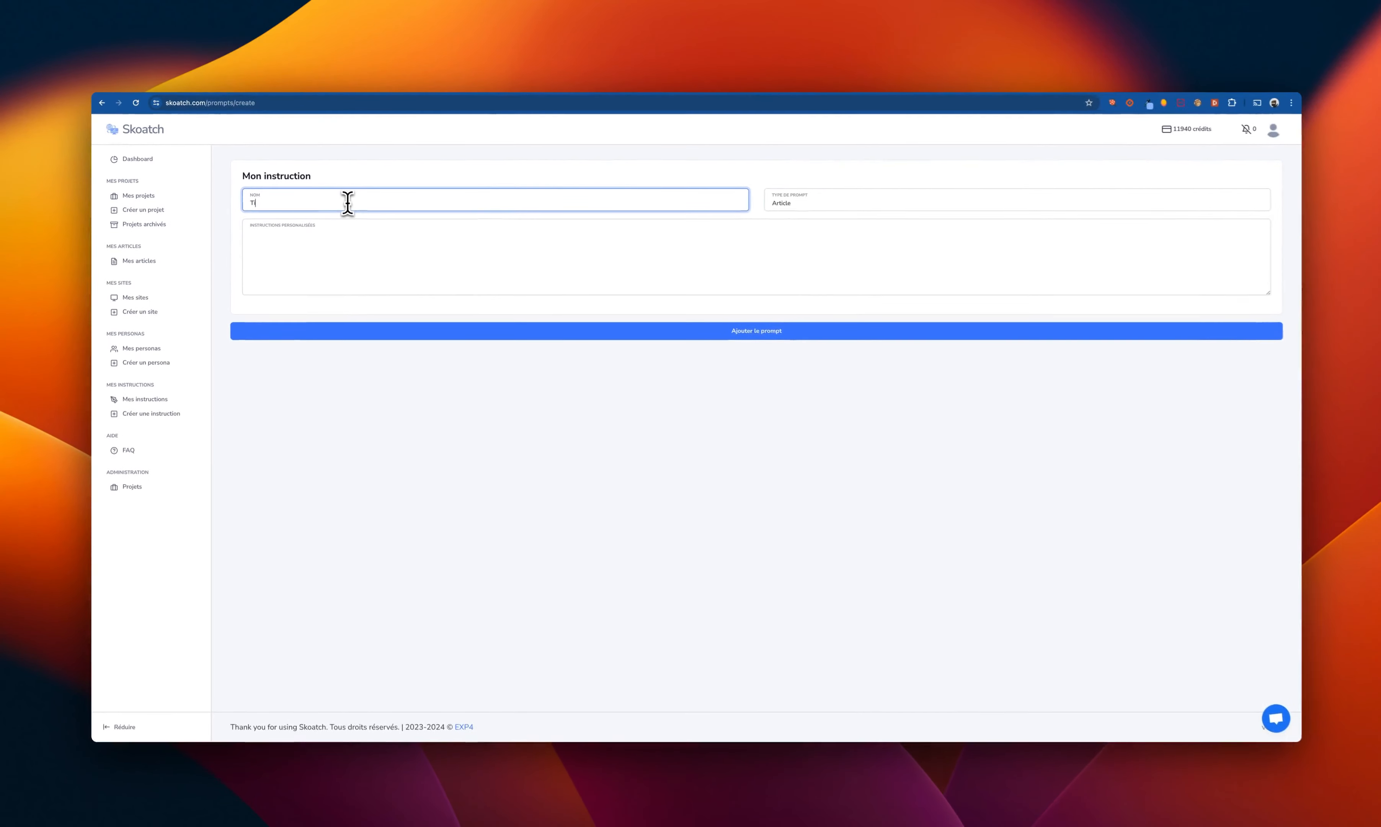
key(BackSpace)
key(BackSpace)
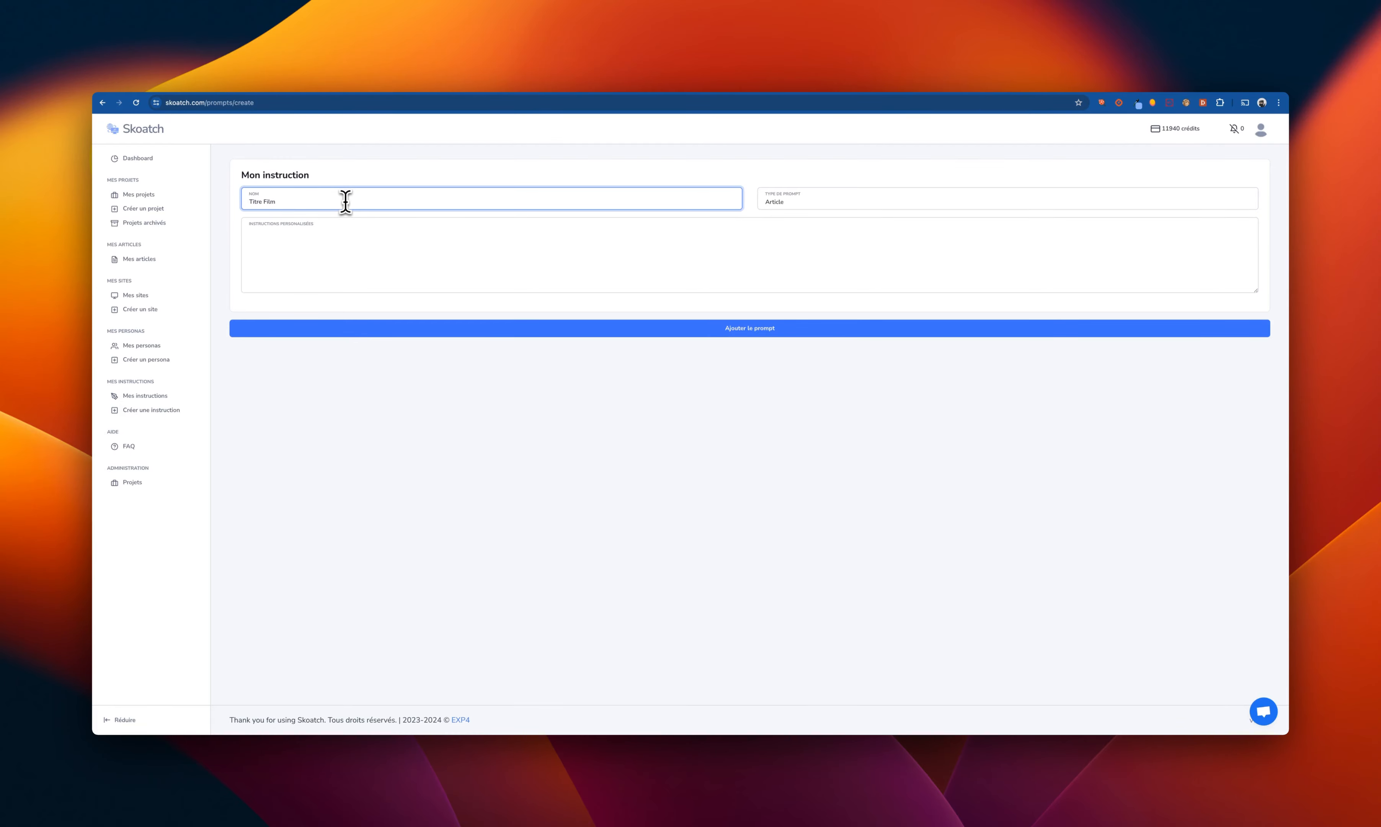
click(836, 203)
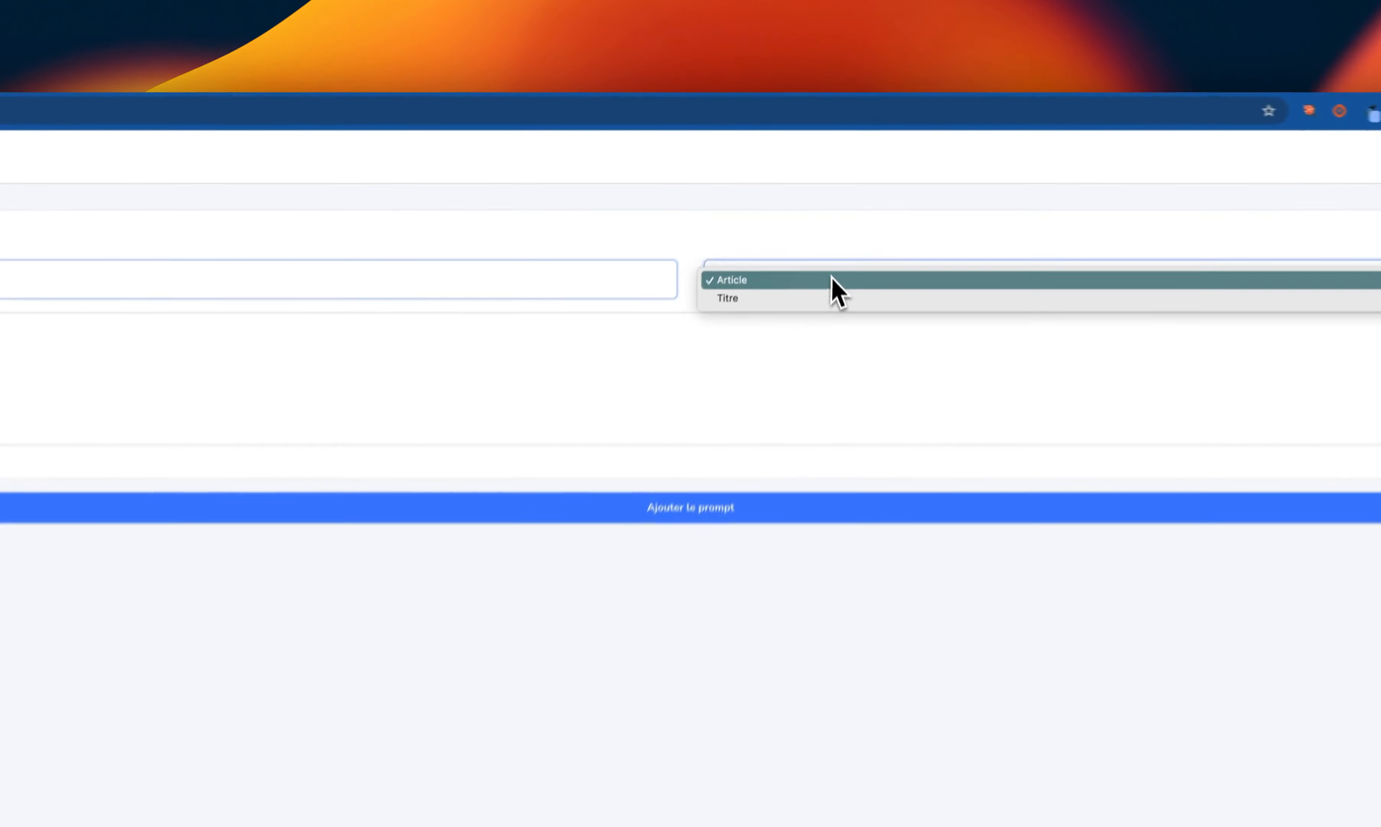
click(828, 209)
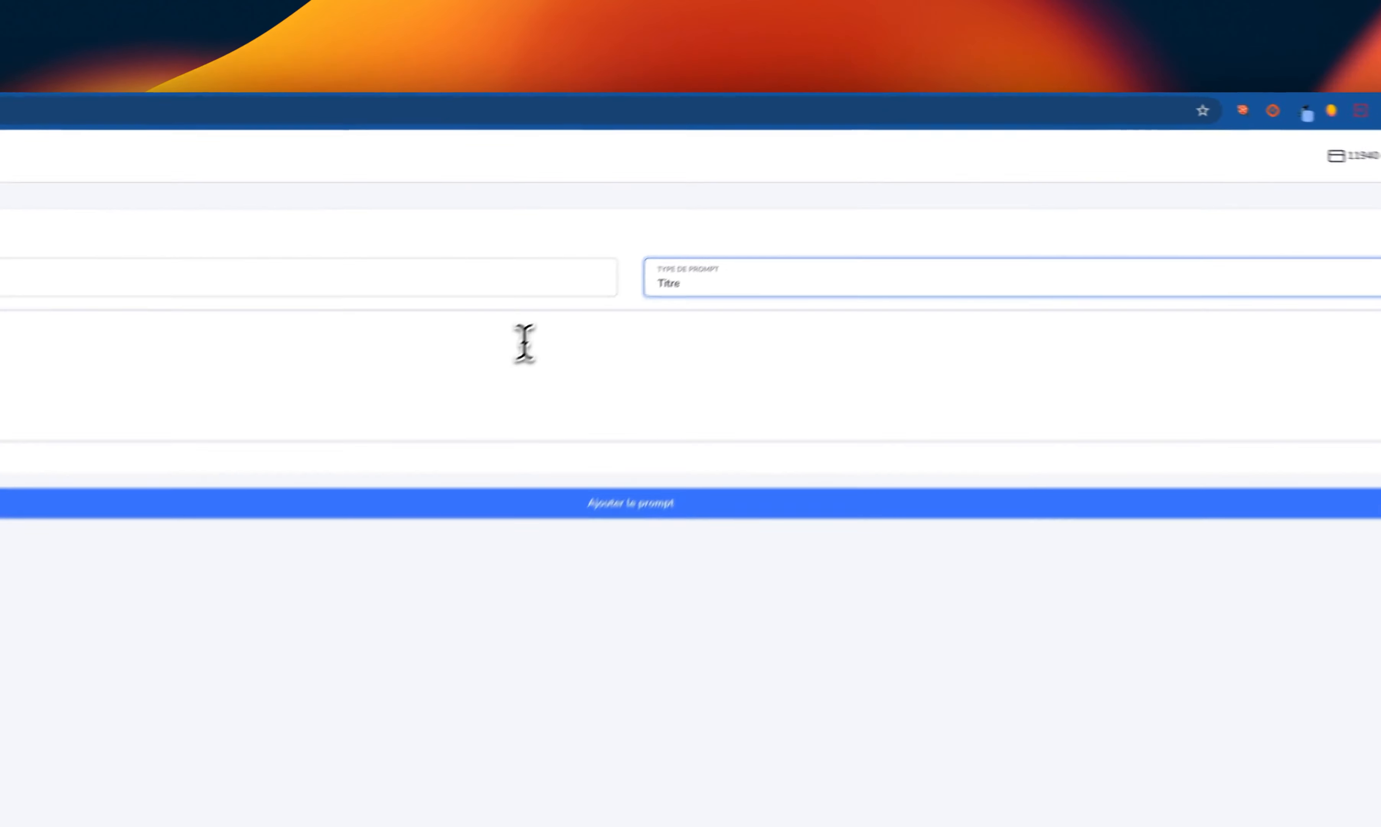
- Paste the prepared instruction asking for curiosity-raising article titles that never mention the film's name, including its three film examples, and add the prompt
click(689, 236)
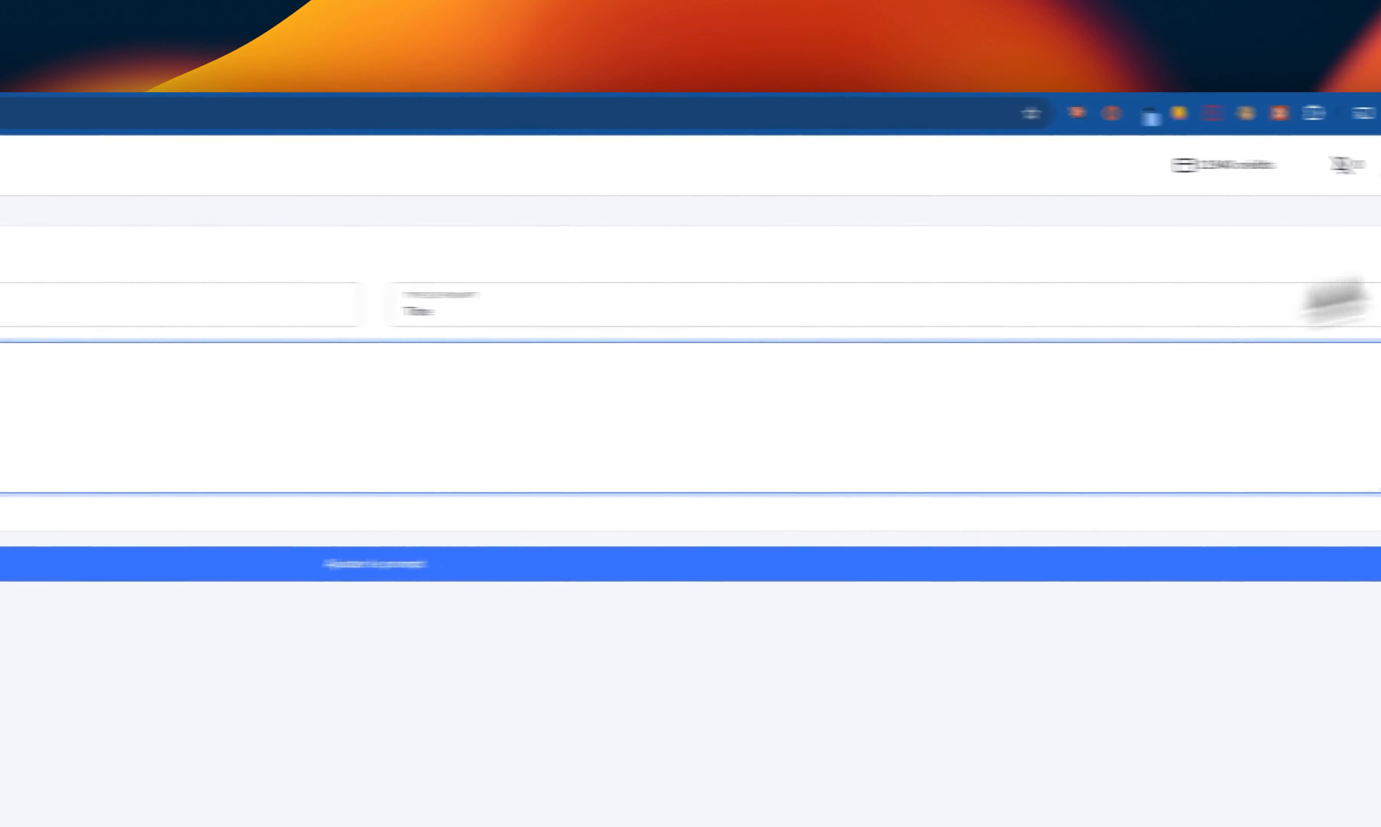
key(super+Tab)
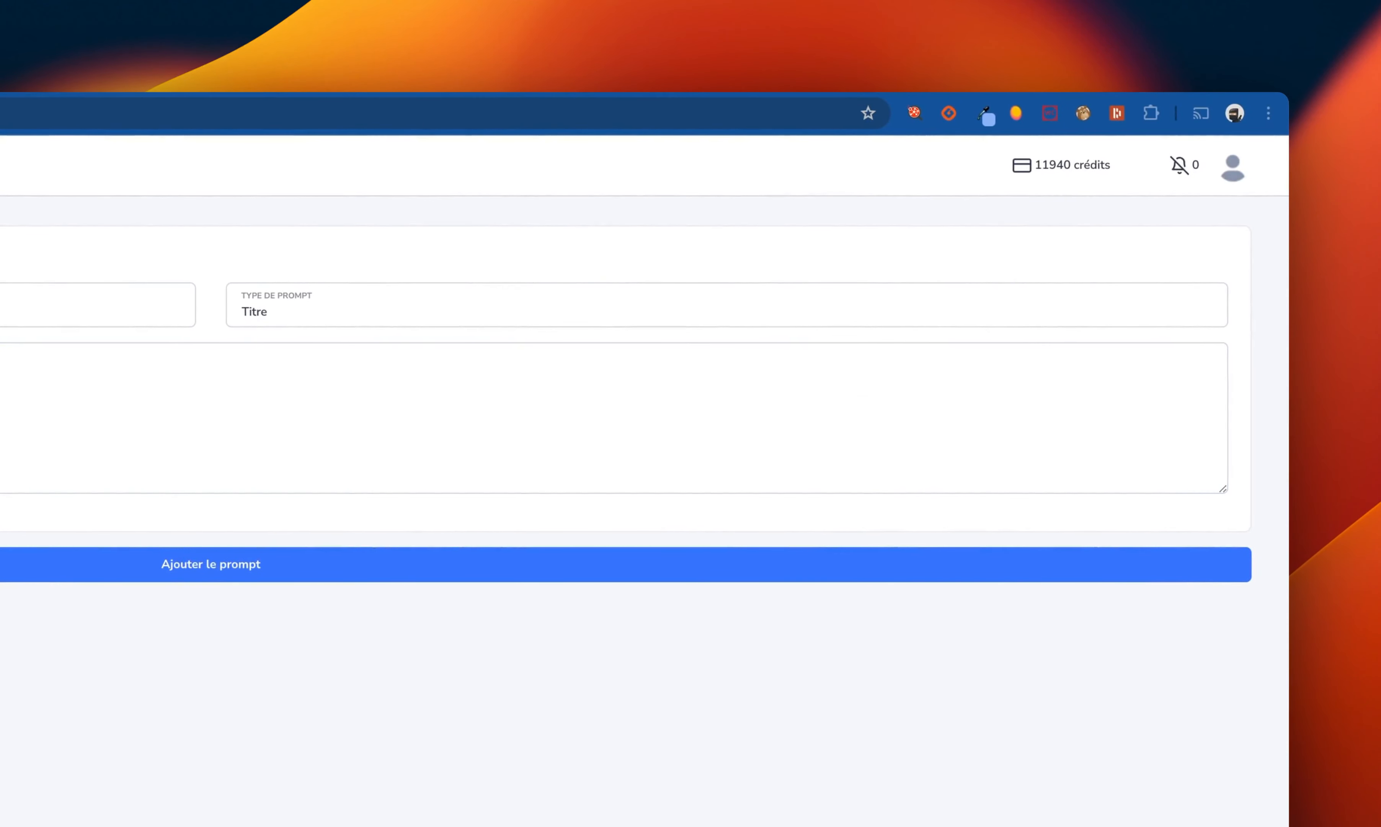
key(super+v)
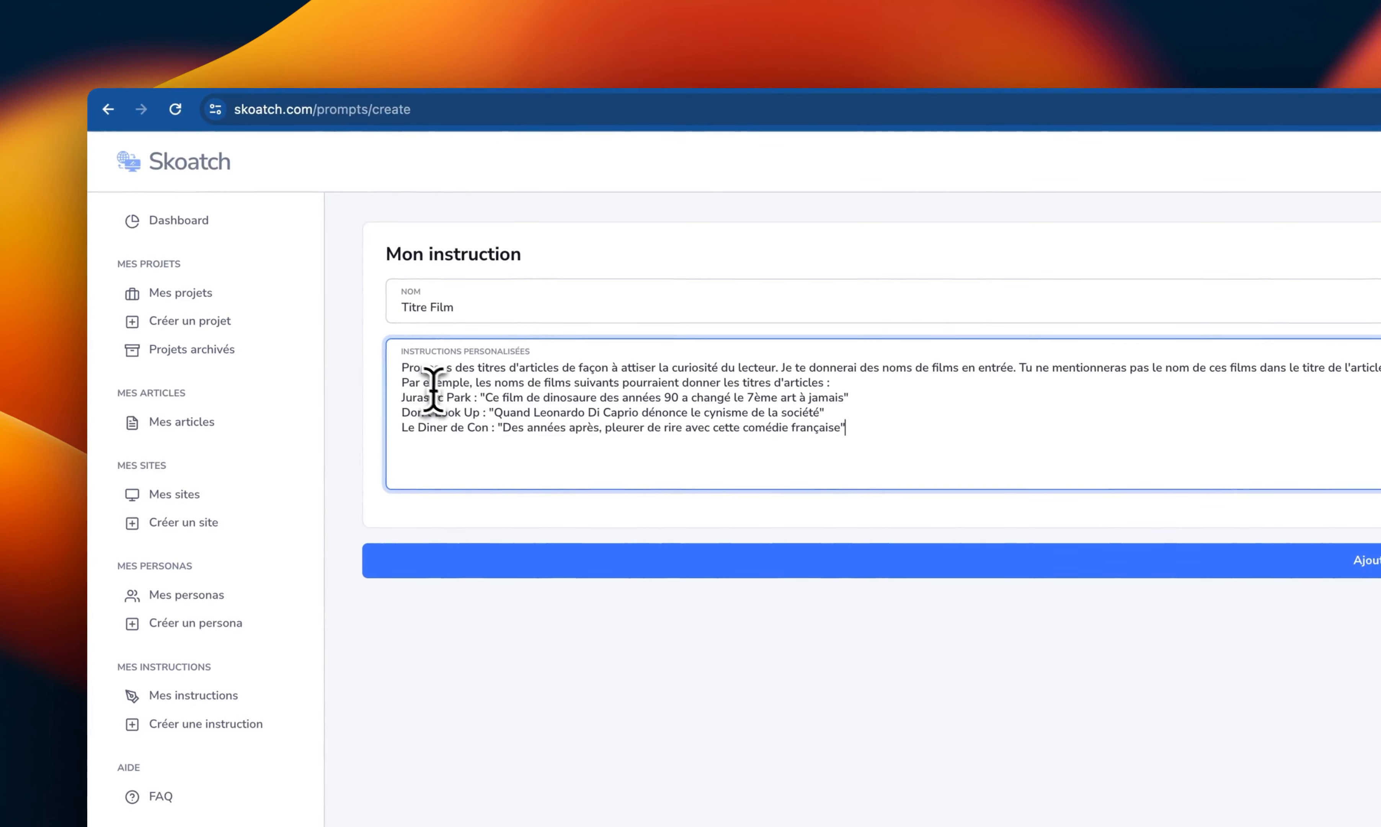
drag(435, 397, 401, 398)
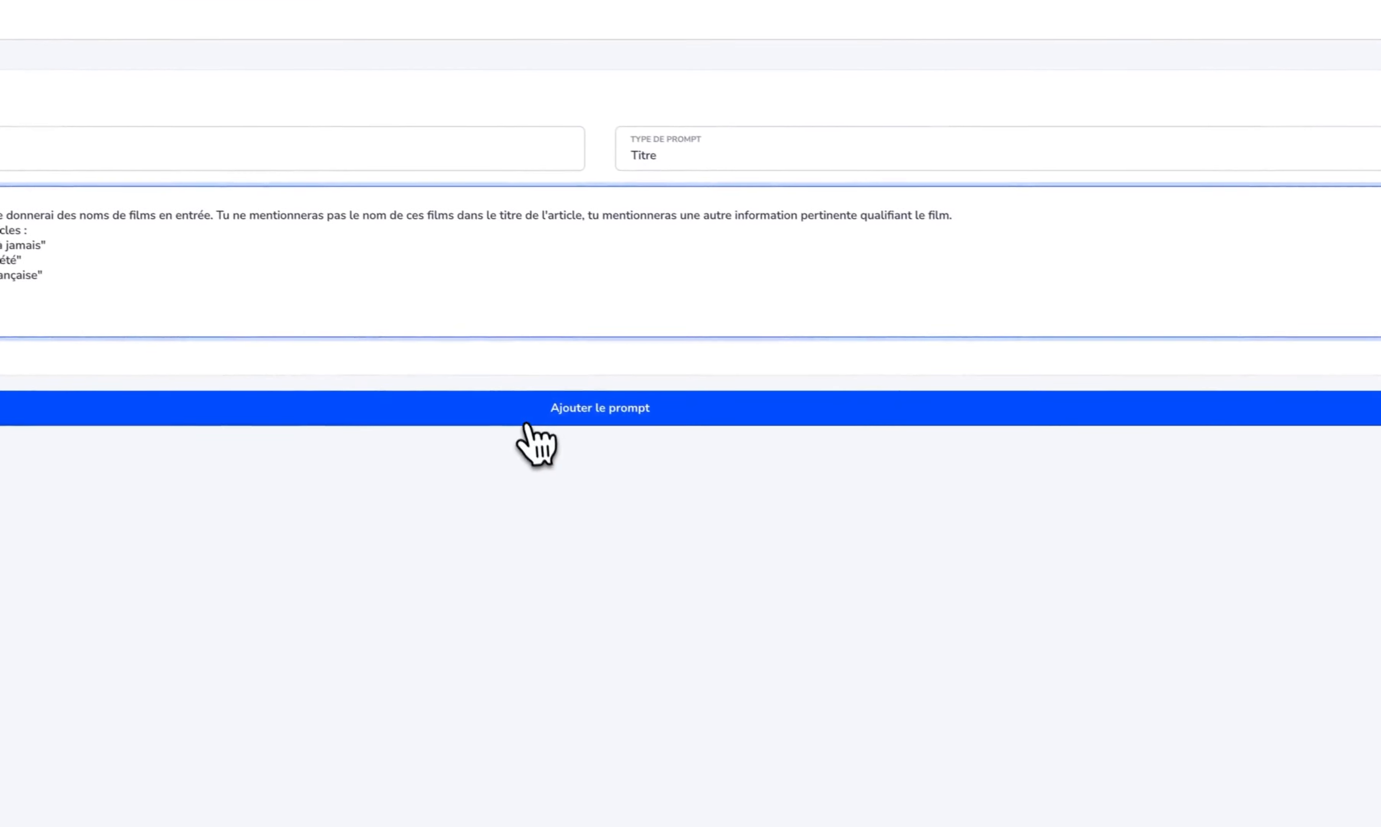
click(943, 361)
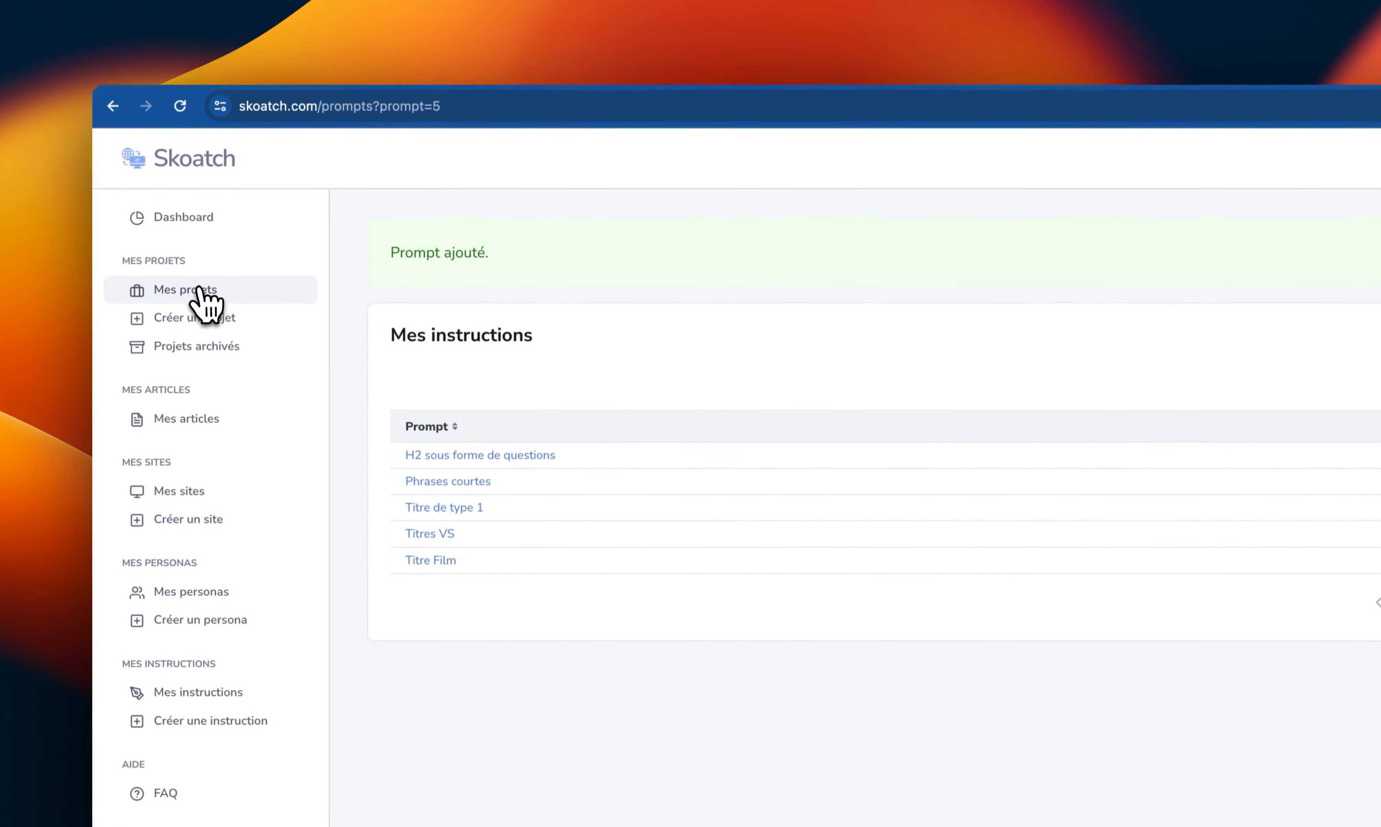
- Open the GWK (kw) project, add the keywords "John Wick" and "American Pie" on separate lines, and save
click(202, 252)
click(483, 376)
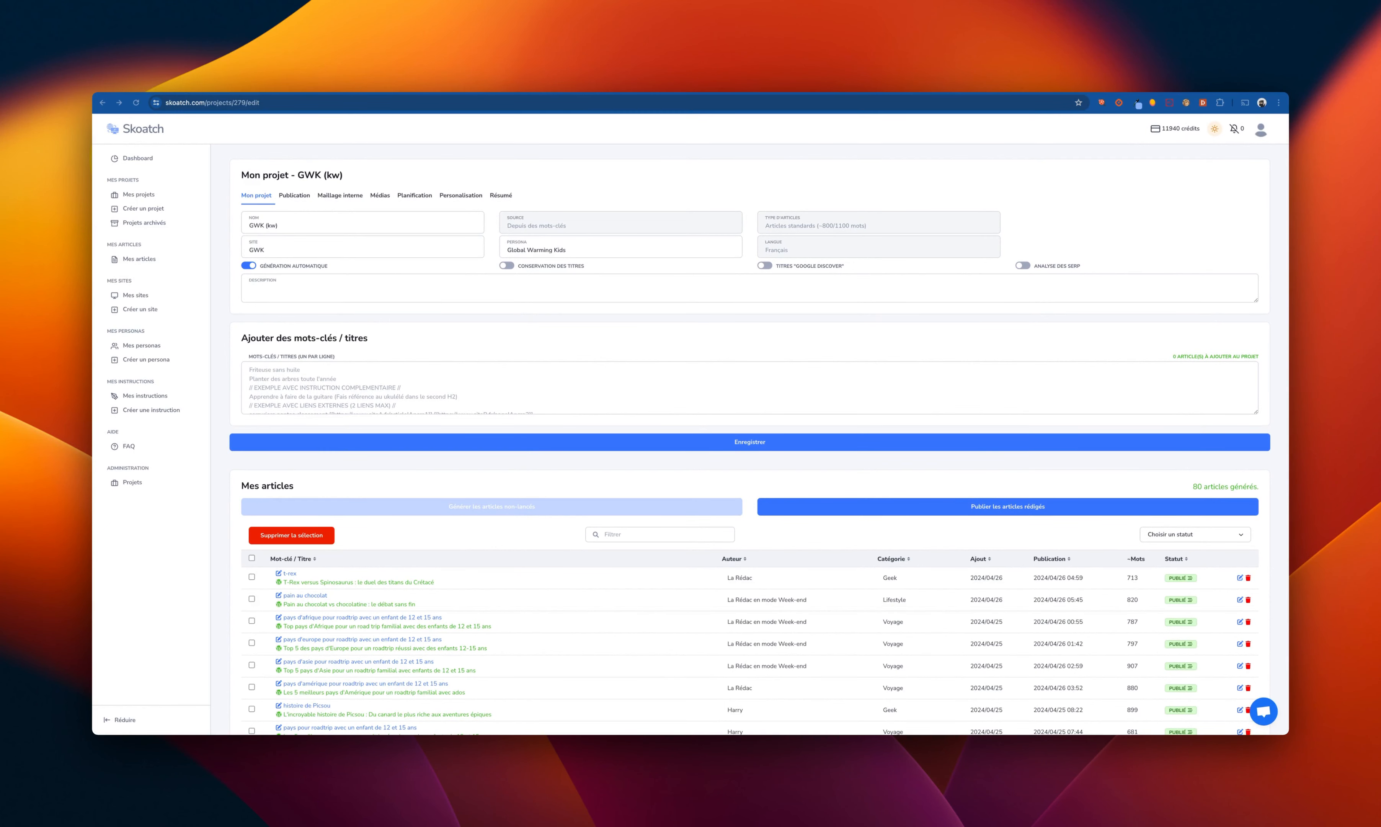
click(437, 378)
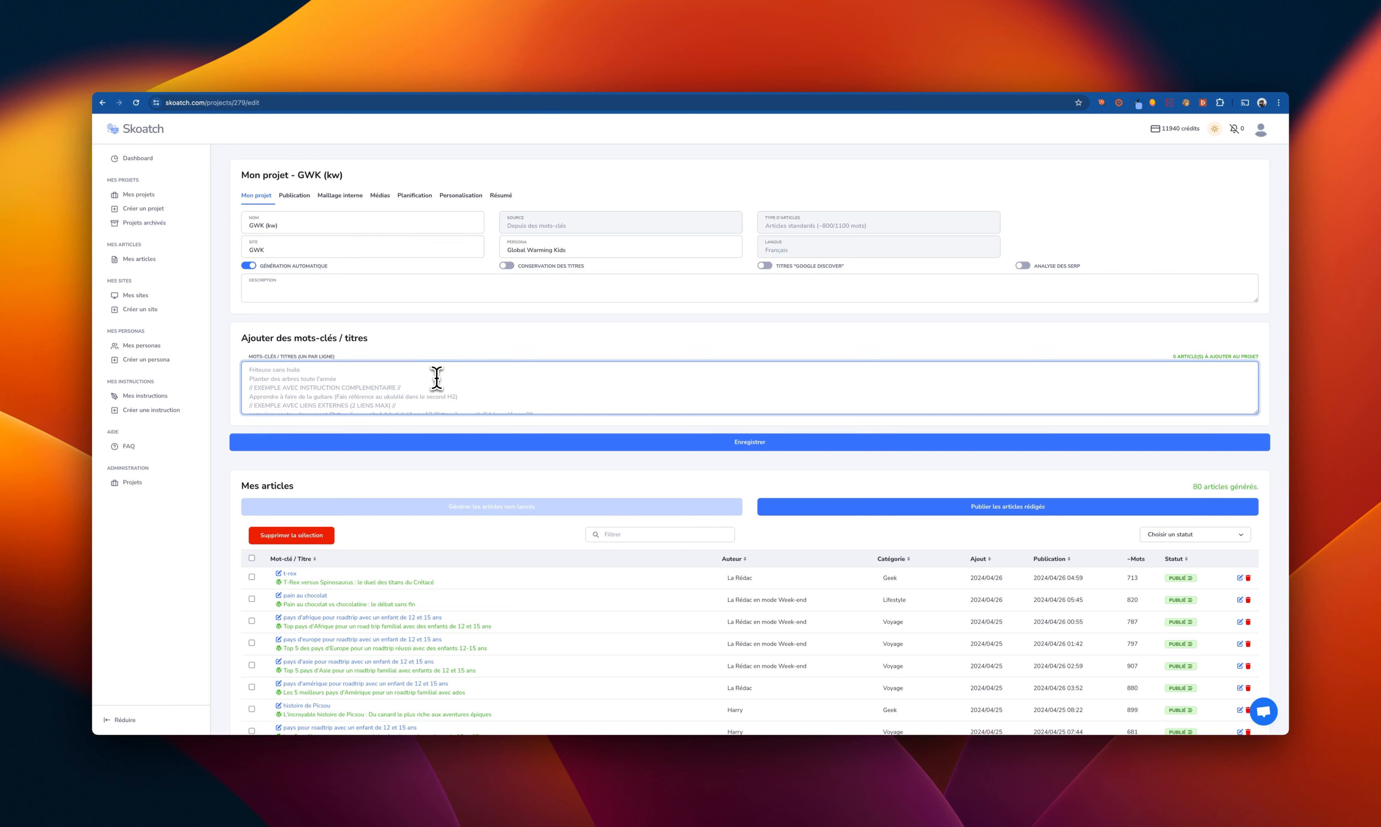
text(Jo)
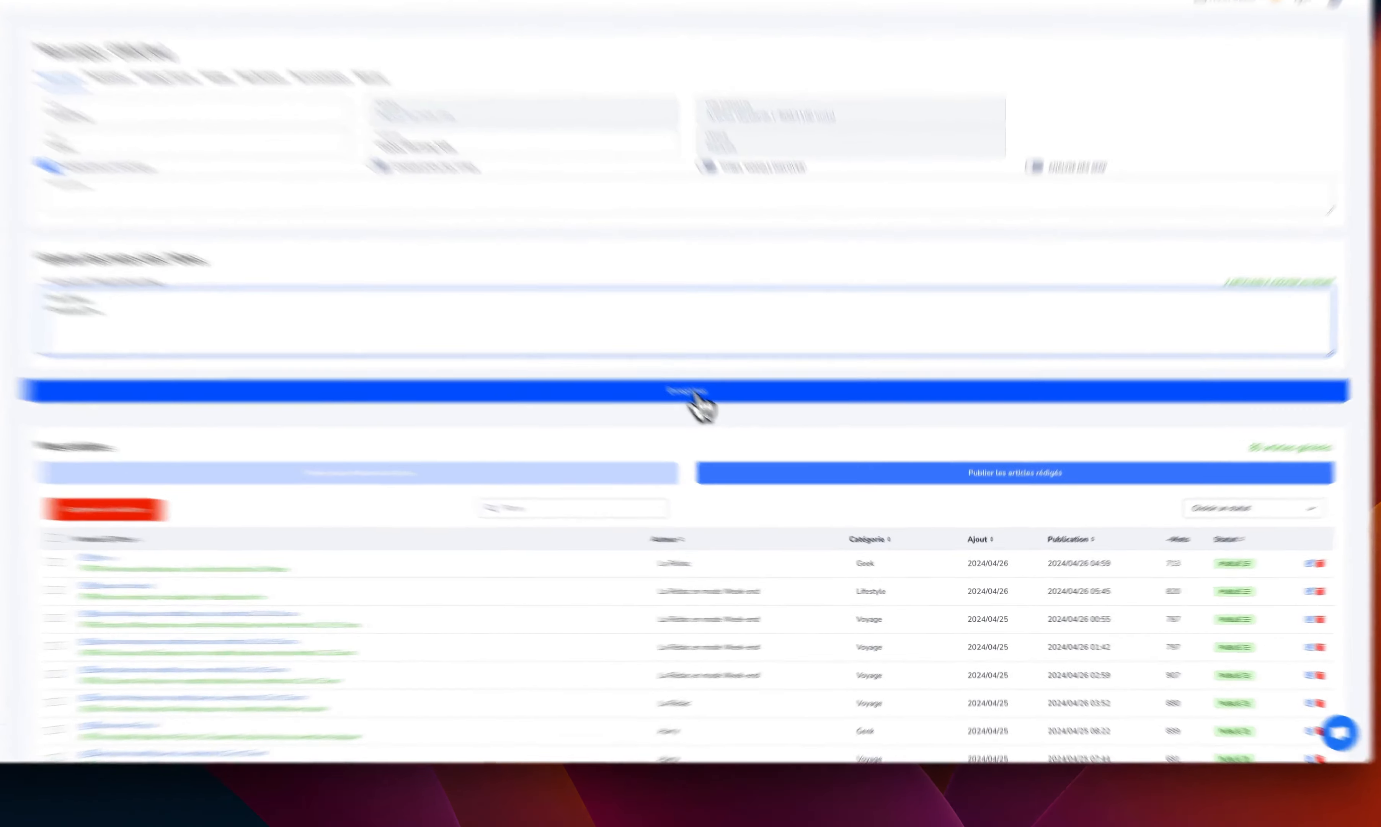
click(695, 394)
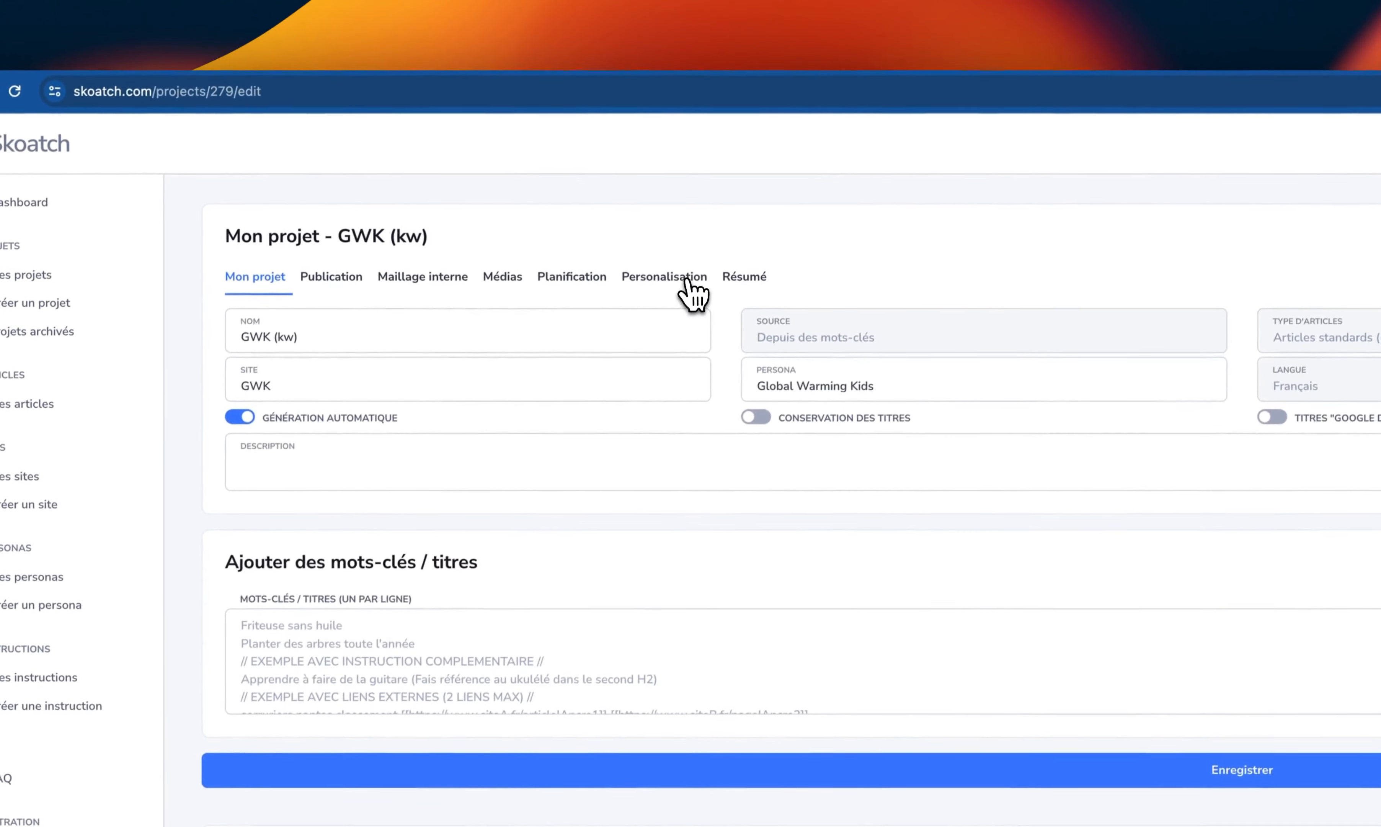
- Choose "Titre Film" as the title instruction in the GWK (kw) project's personalisation settings
click(695, 294)
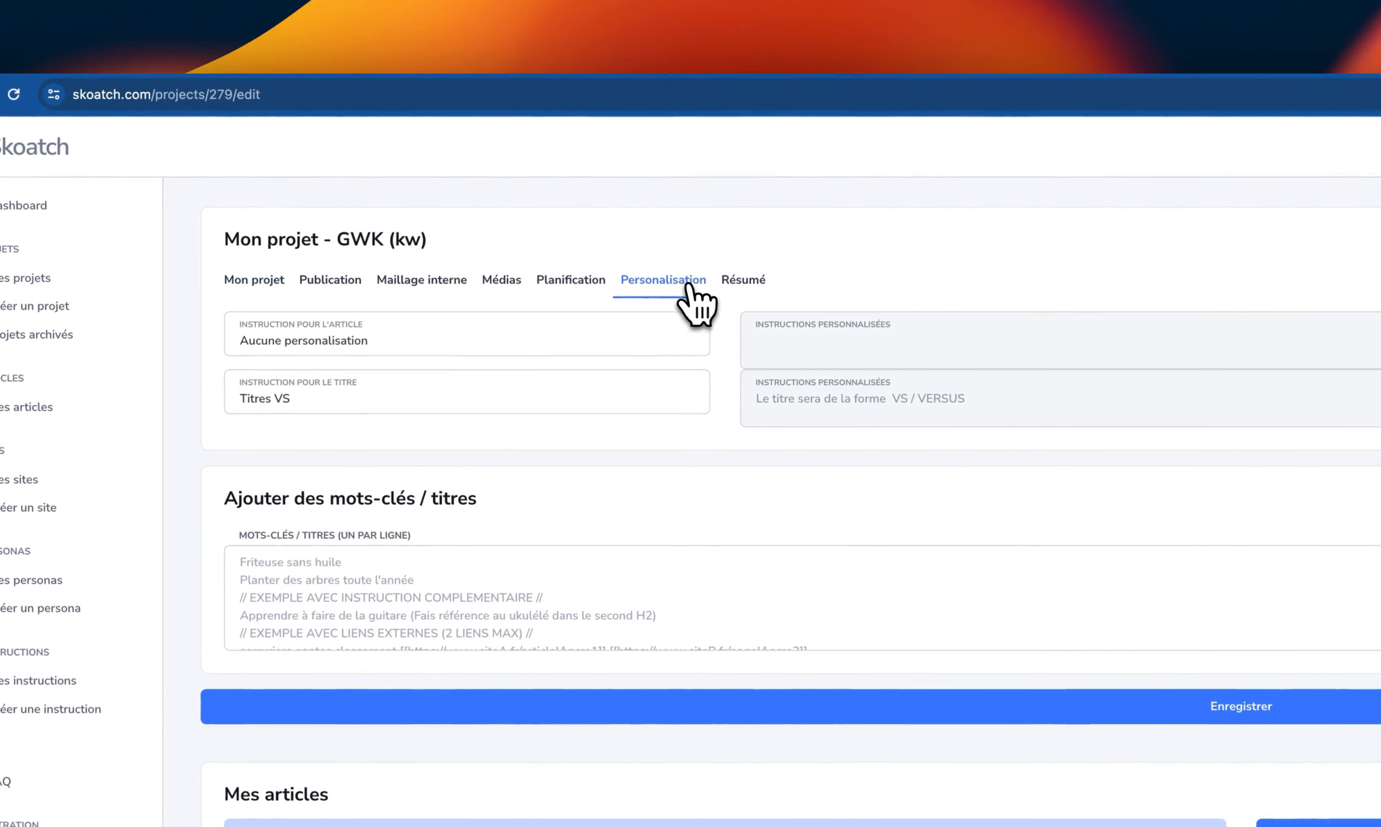
click(446, 407)
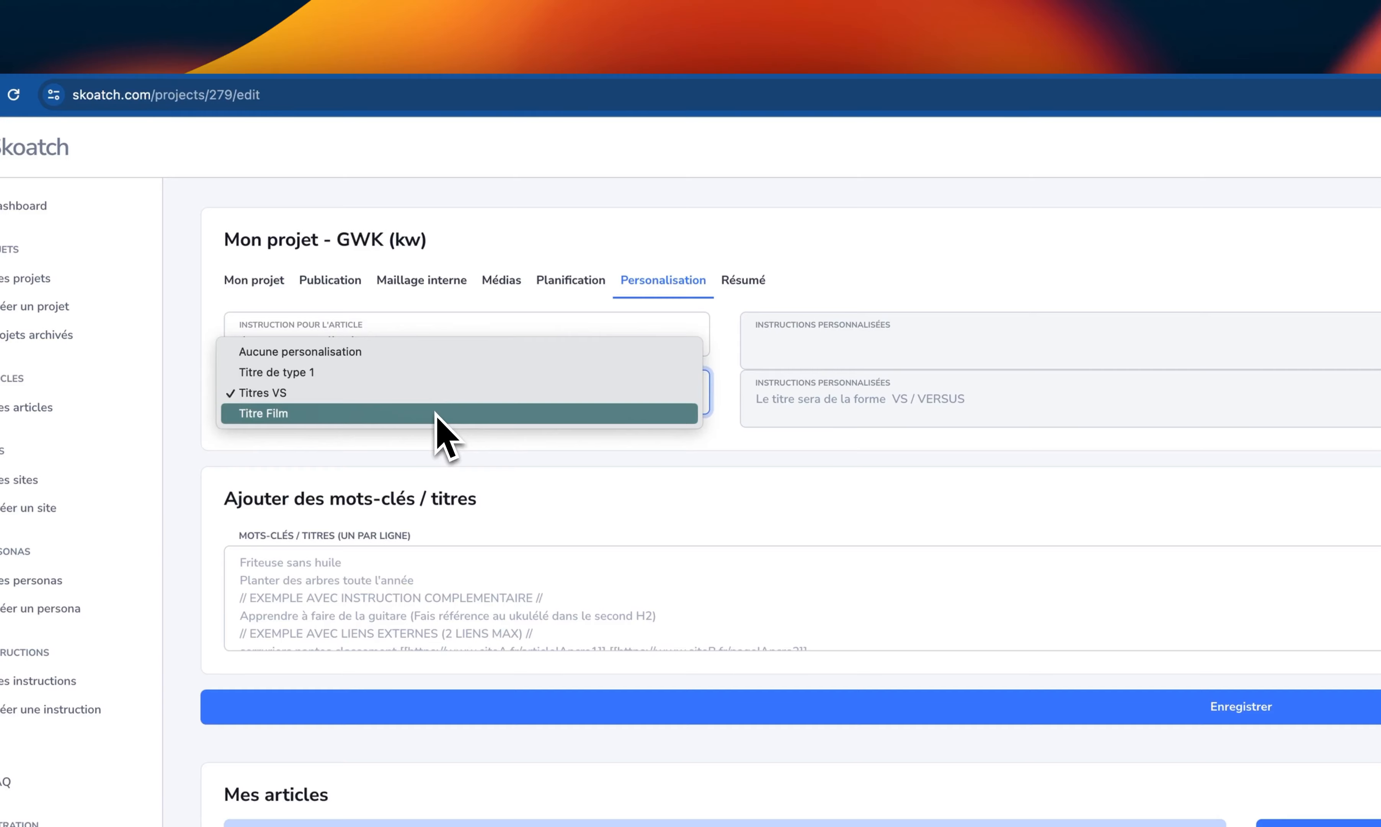
click(440, 414)
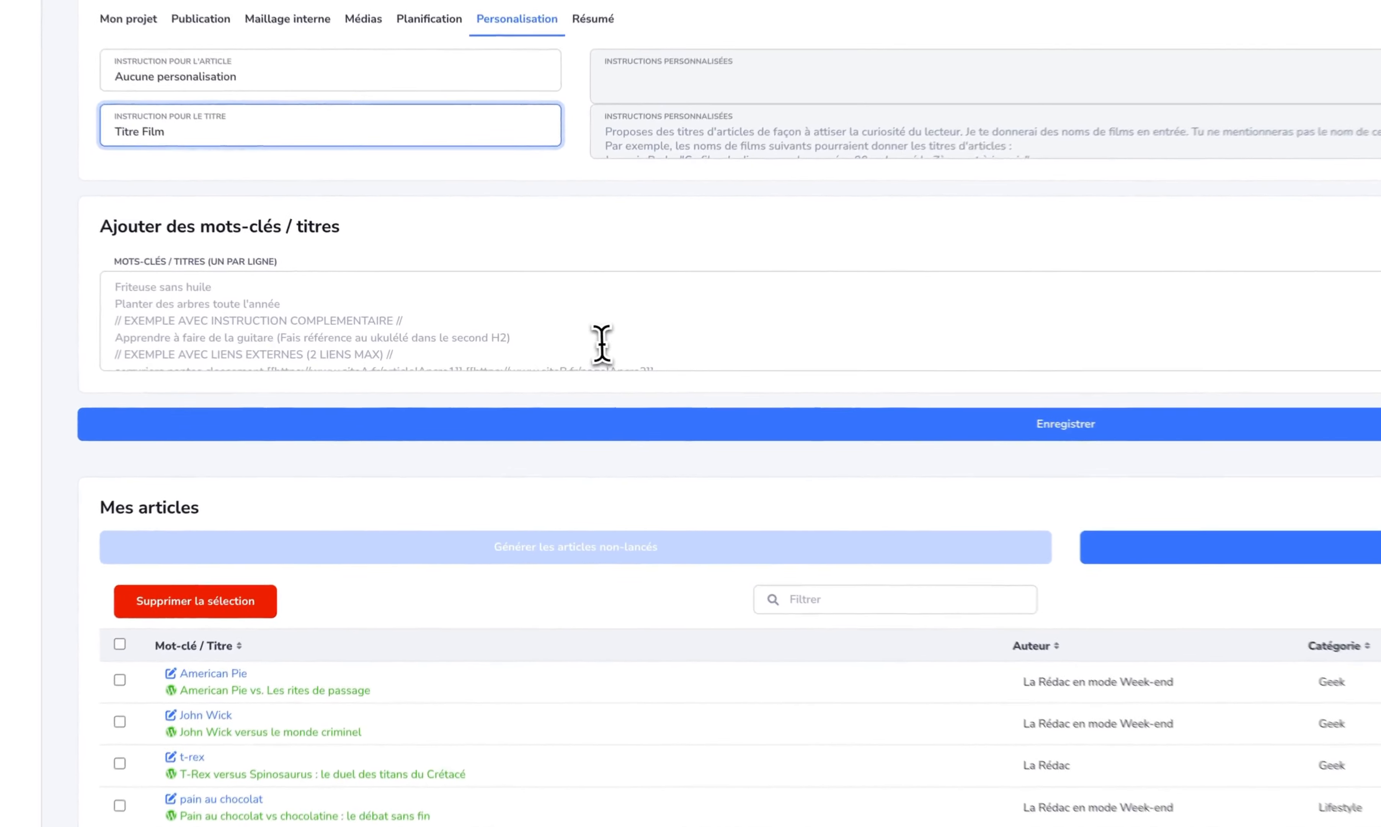
- Enter the keywords "John Wick" and "American Pie" again on separate lines and save the project with the film title instruction
click(602, 344)
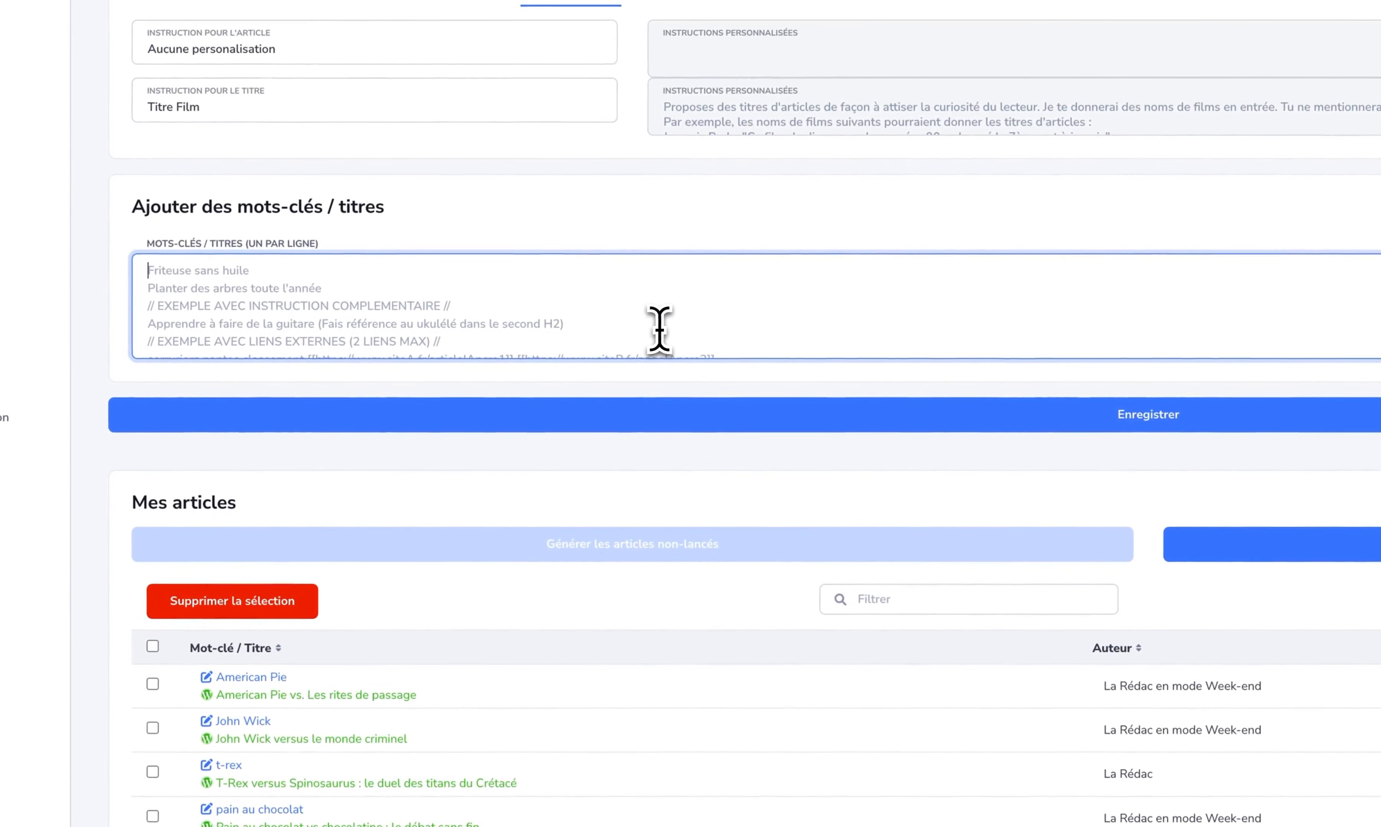
text(John Wick)
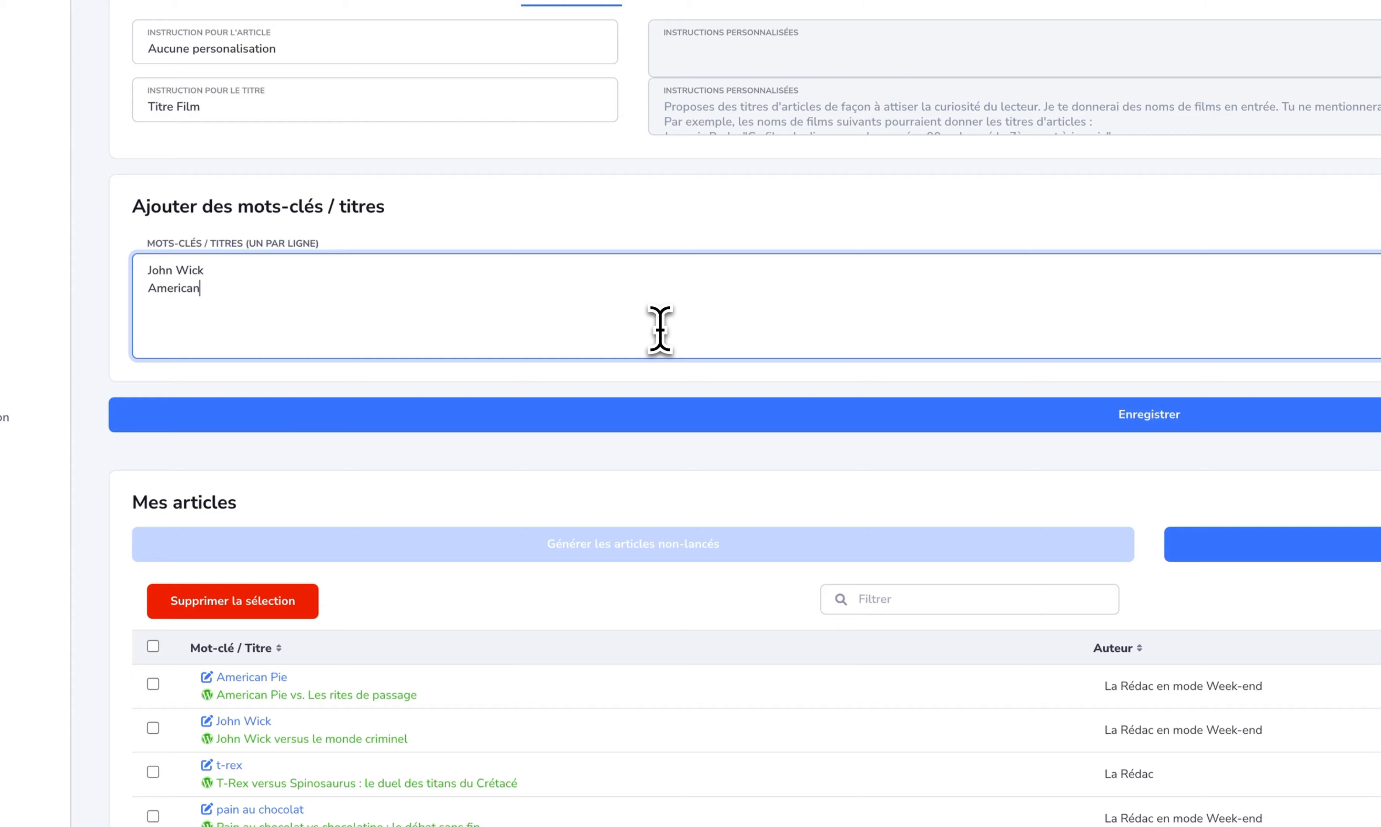
text(ie)
click(1209, 429)
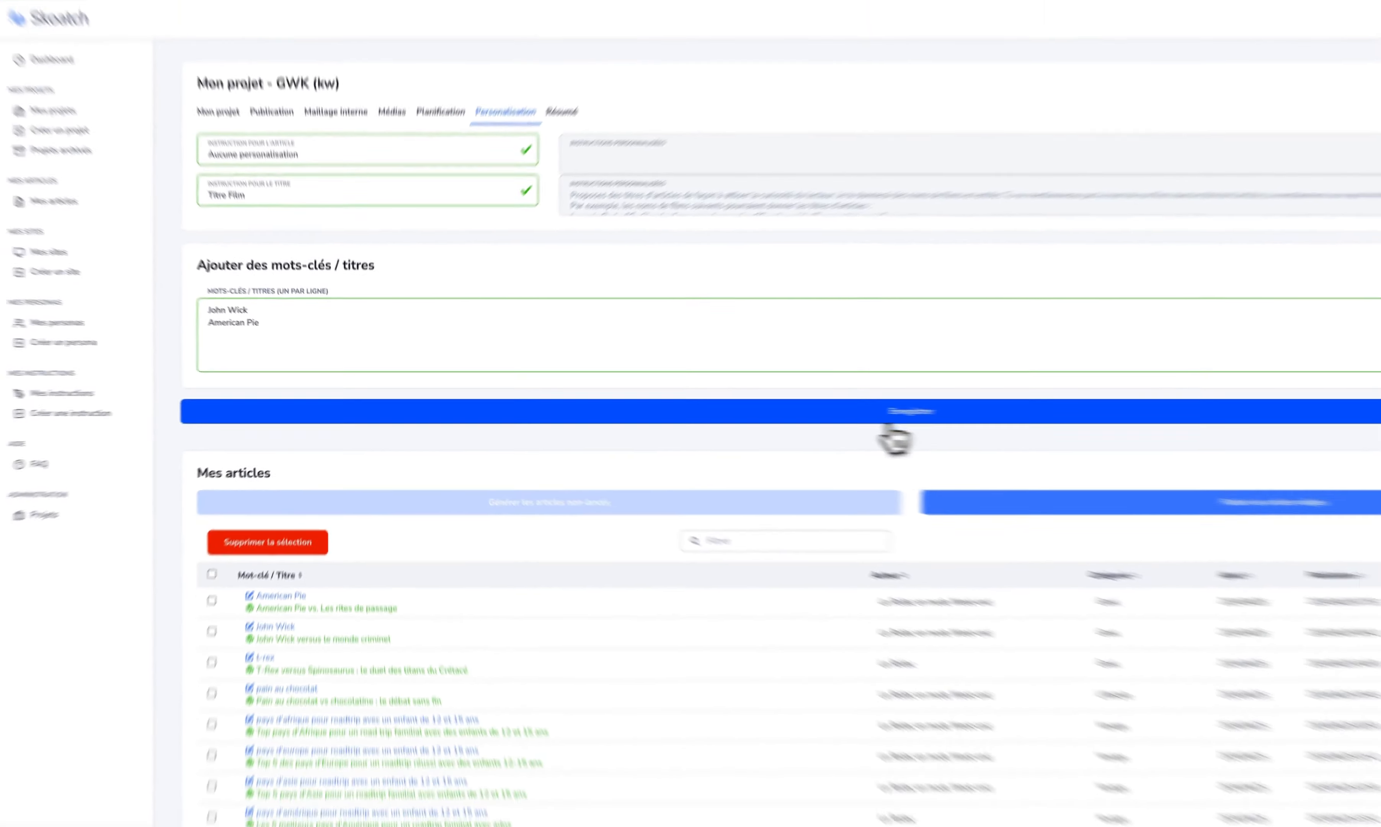